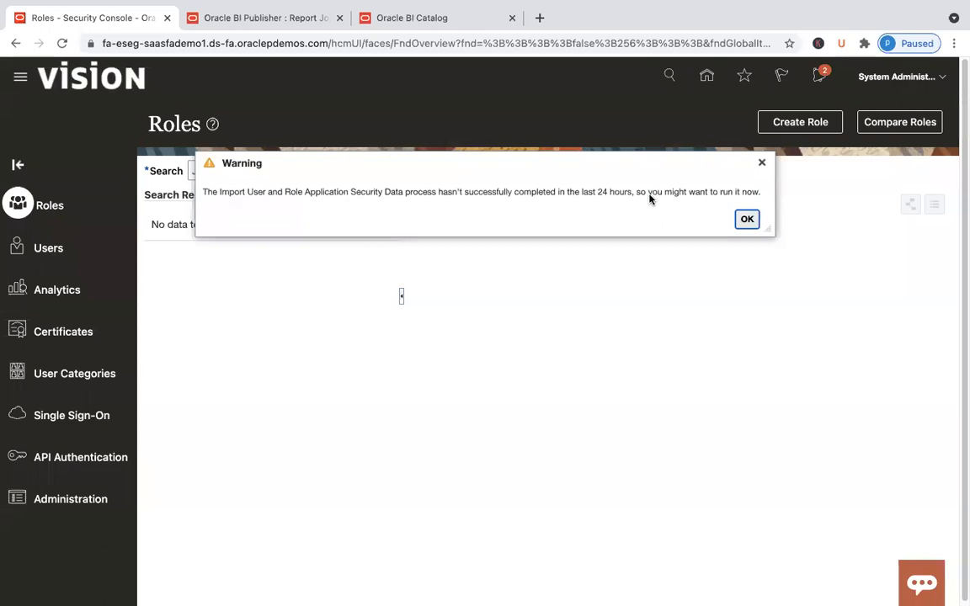
Dismiss the warning about the security data import process and open the user accounts page
click(747, 219)
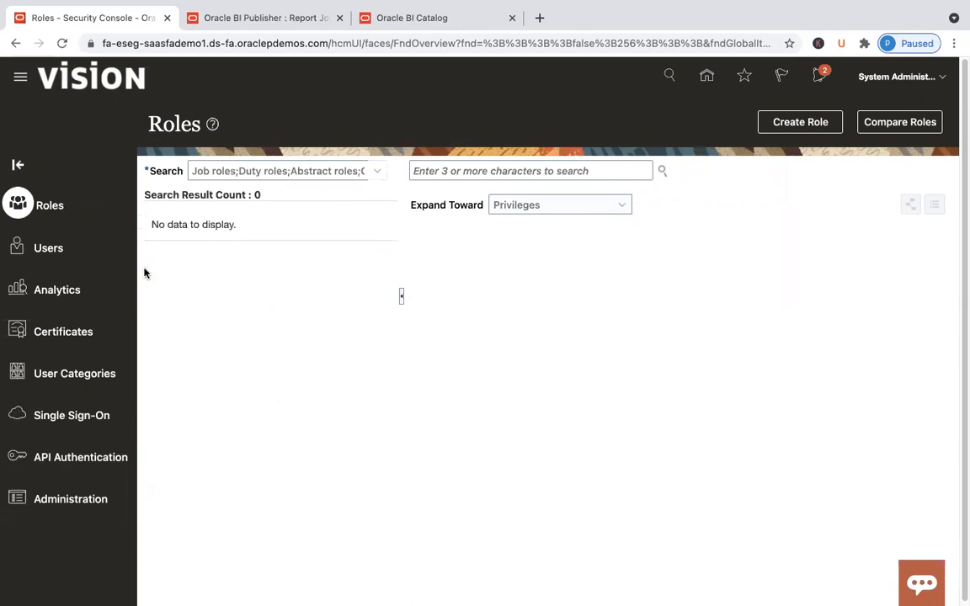
click(103, 248)
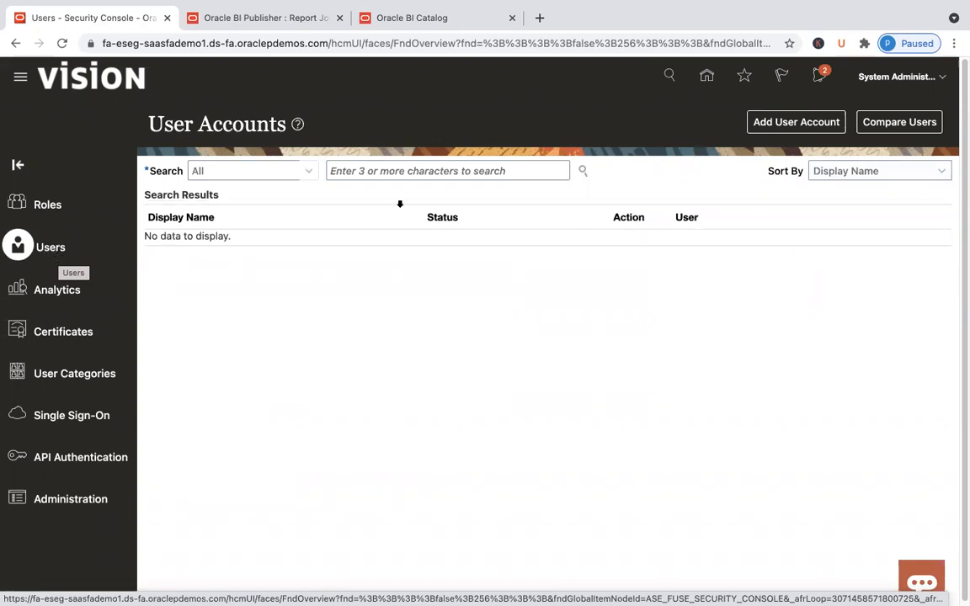
click(787, 126)
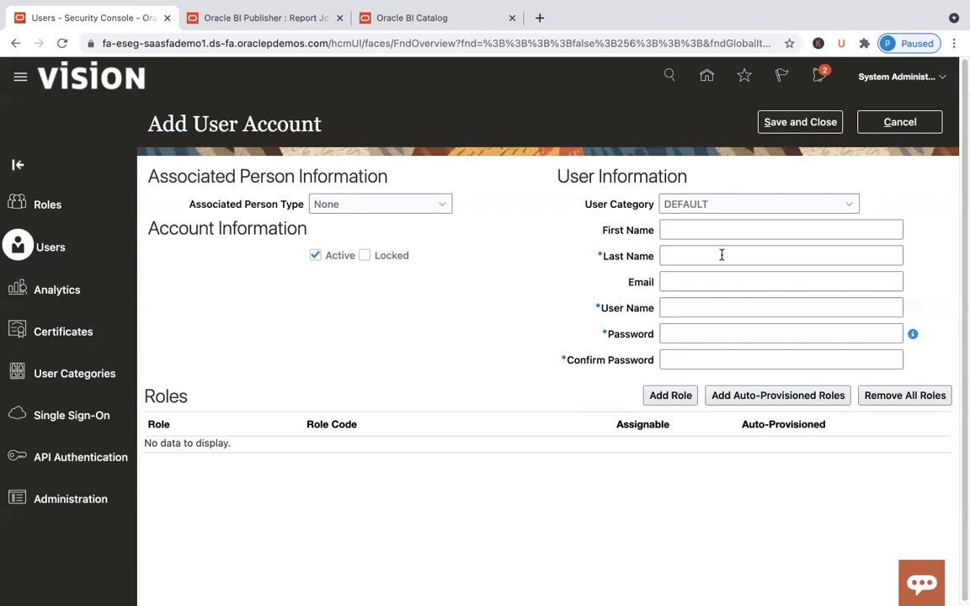
click(442, 205)
click(424, 241)
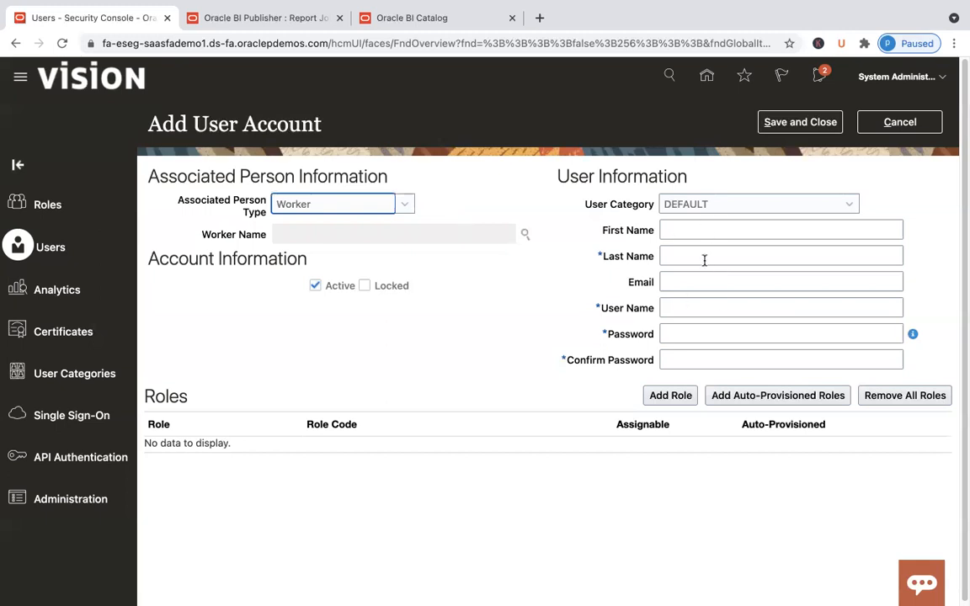
click(408, 206)
click(401, 220)
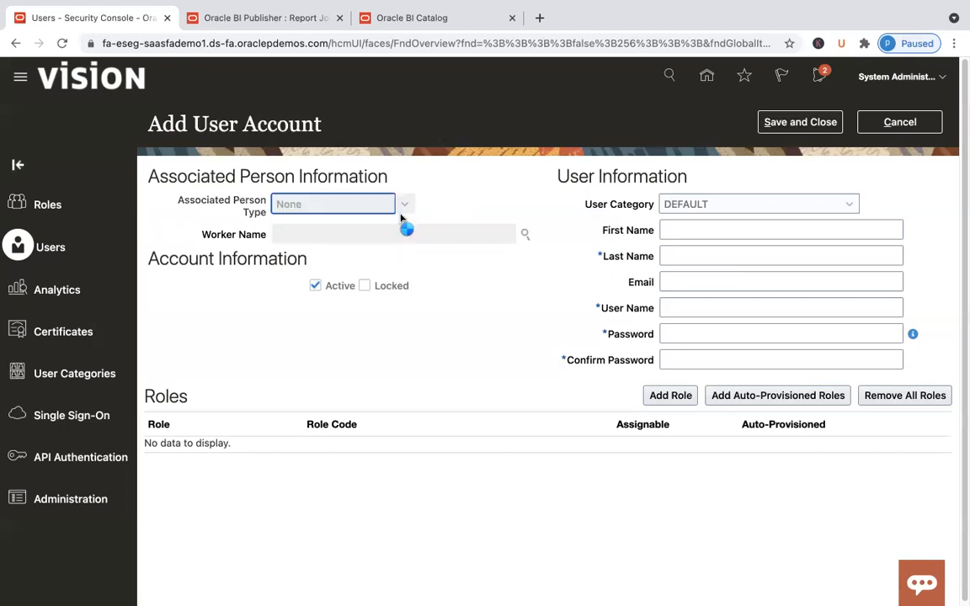
click(723, 233)
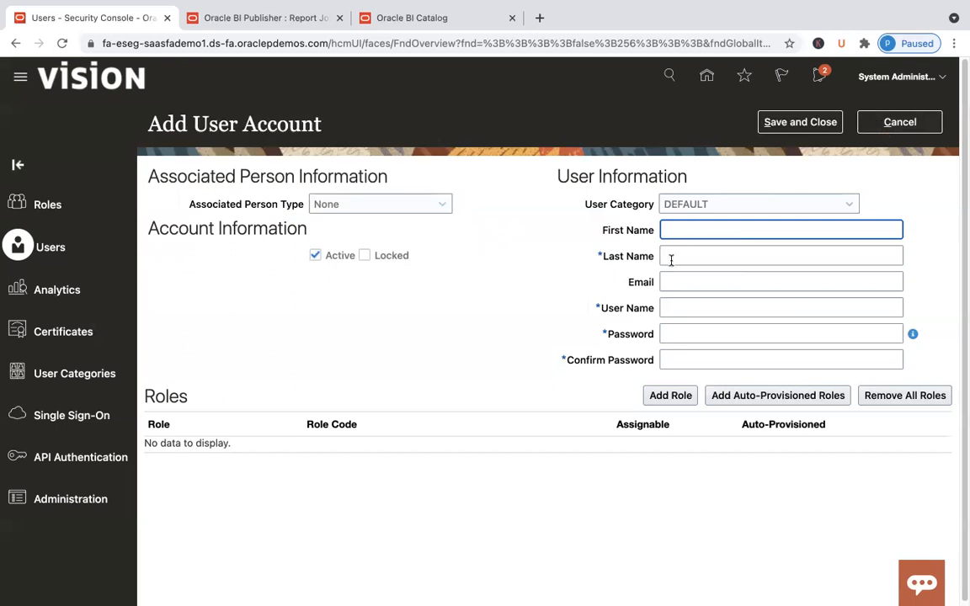
text(fusion)
key(Tab)
text(user1)
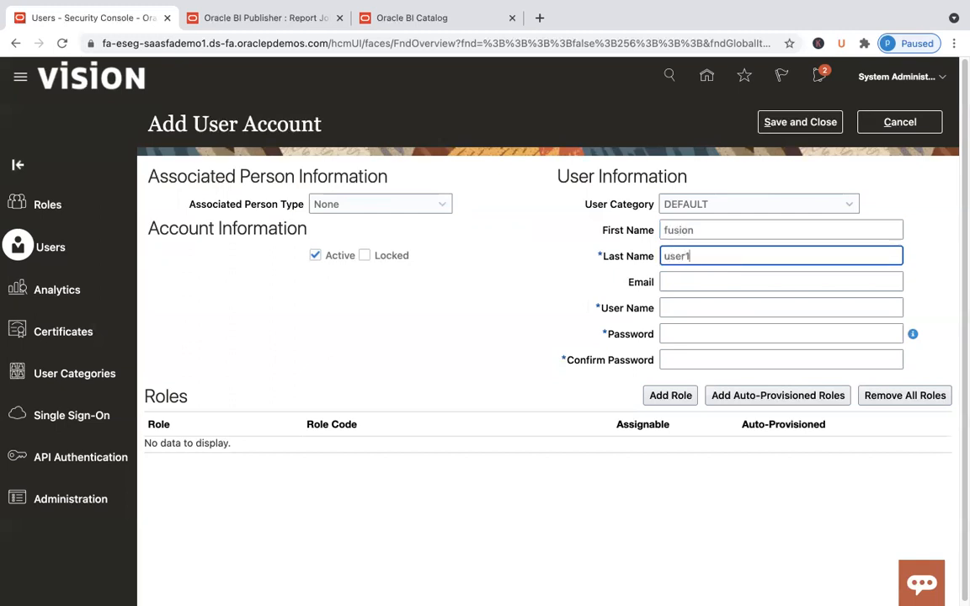
key(Tab)
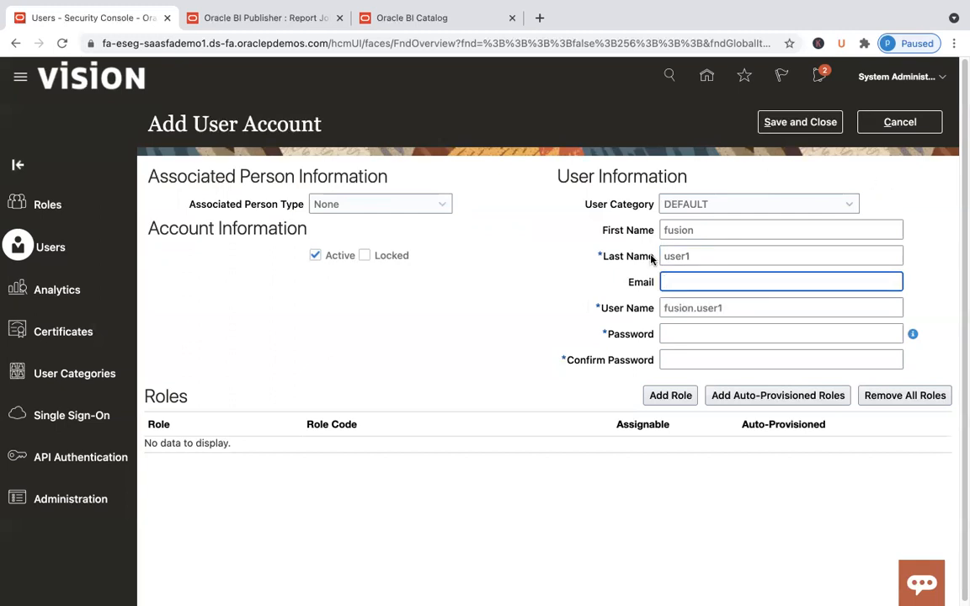
click(703, 258)
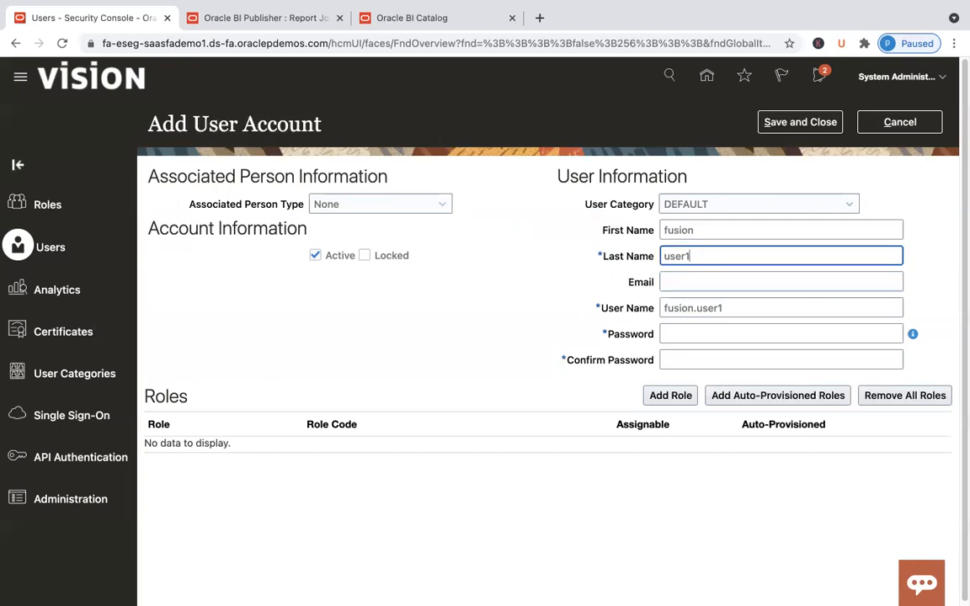
key(Tab)
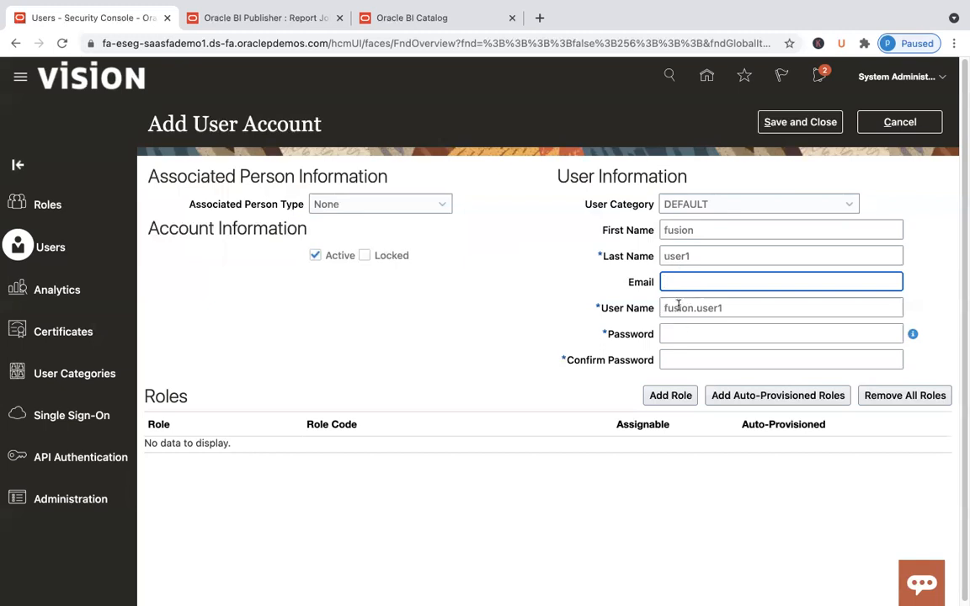
click(720, 308)
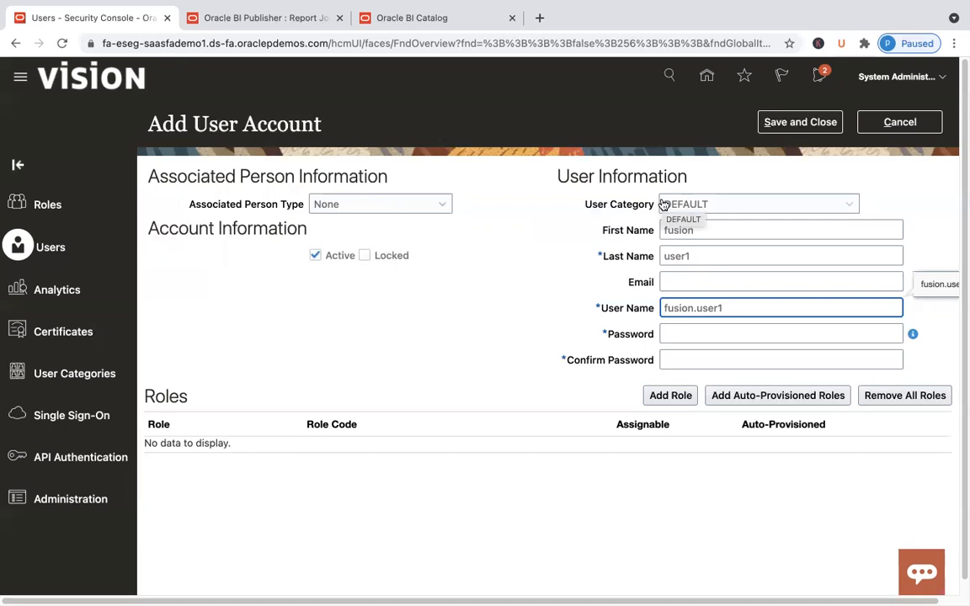
click(876, 126)
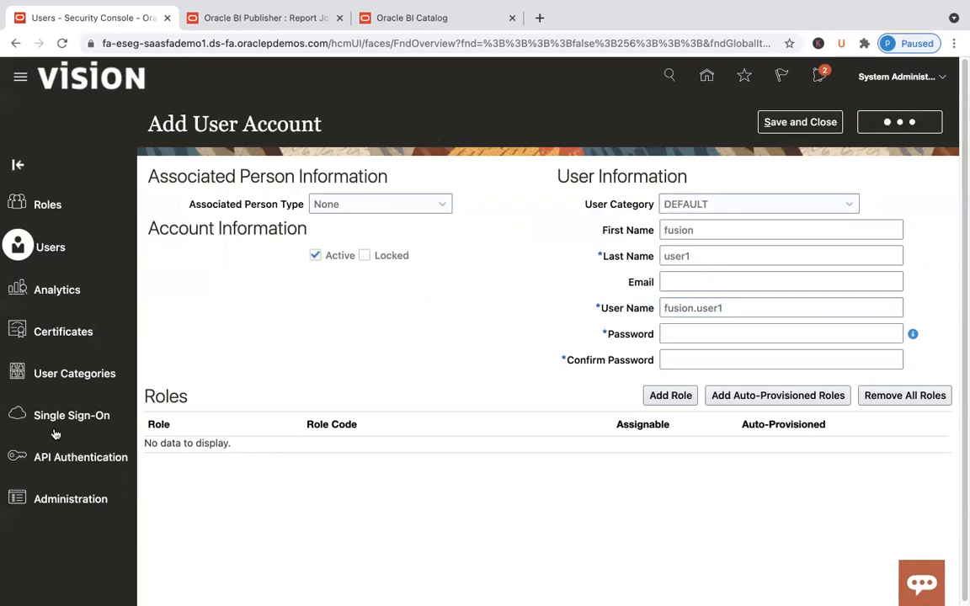
Open the DEFAULT user category and examine the available options for its user name generation rule
click(60, 383)
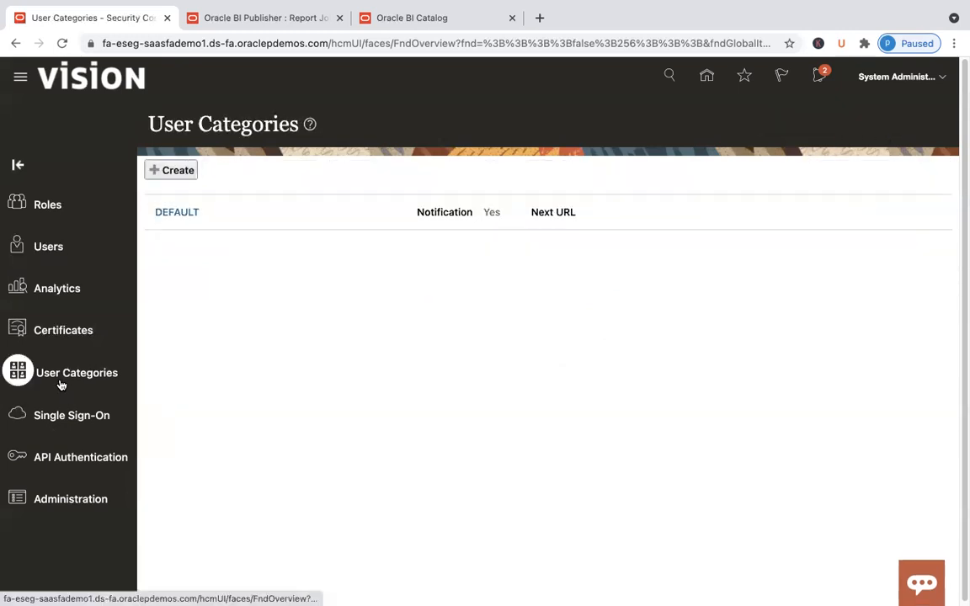
click(189, 211)
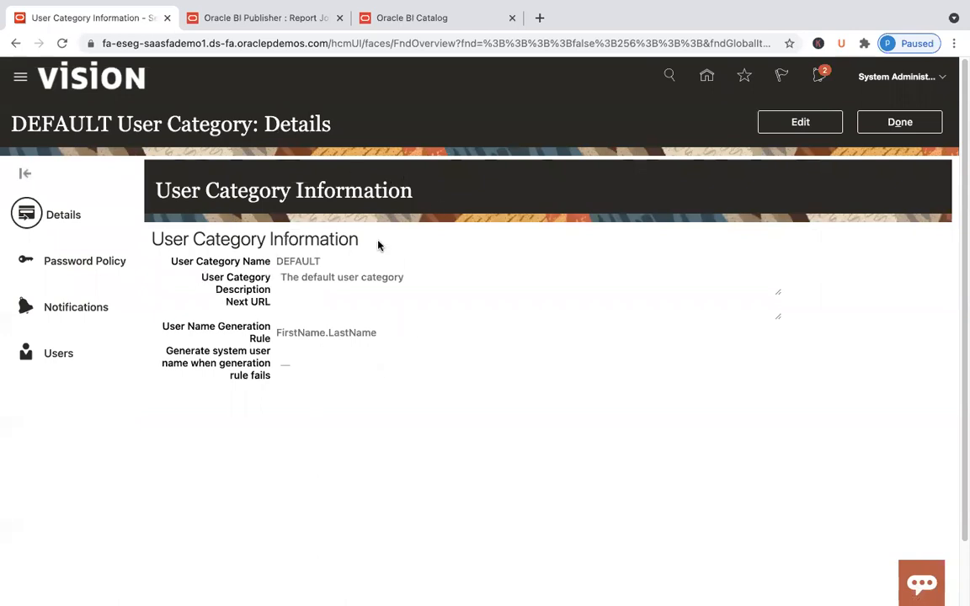
click(793, 122)
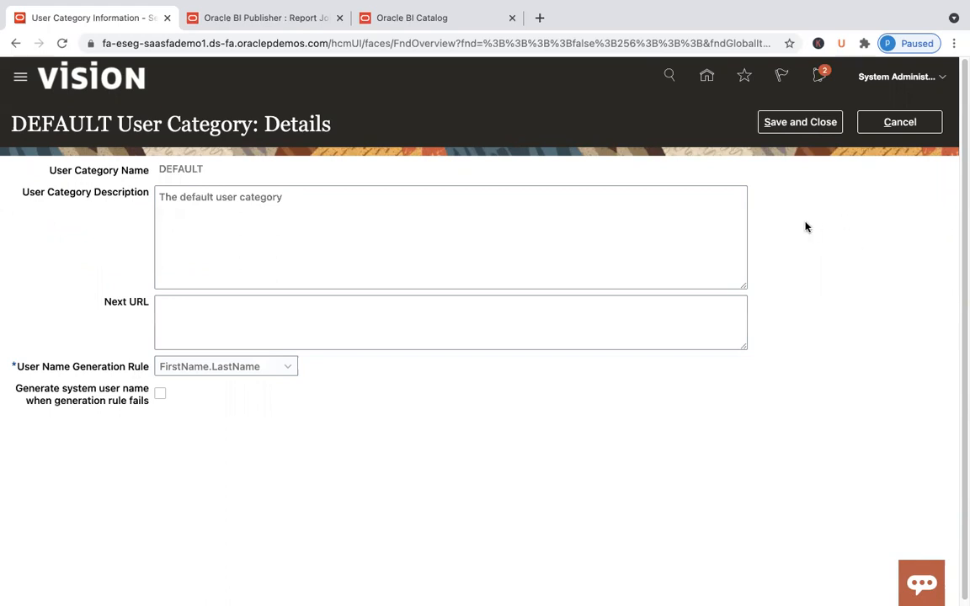
click(232, 372)
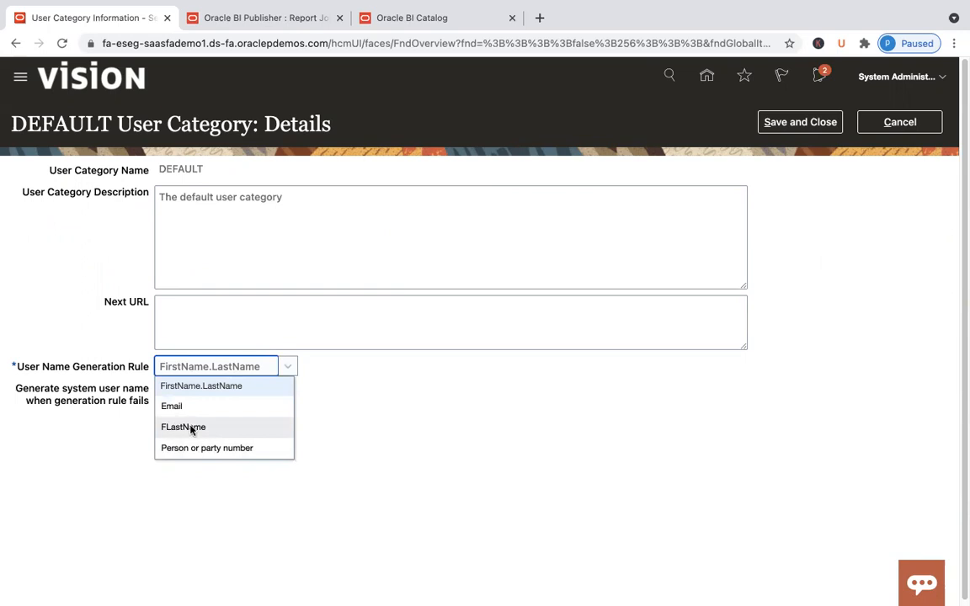
click(444, 361)
click(897, 124)
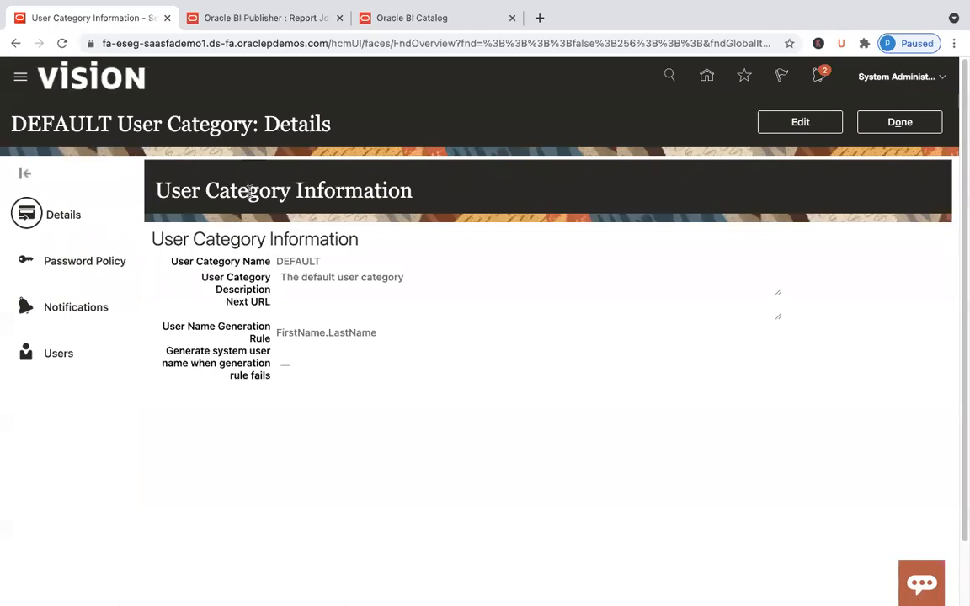
Examine the DEFAULT user category's password policy and notification preferences
click(97, 264)
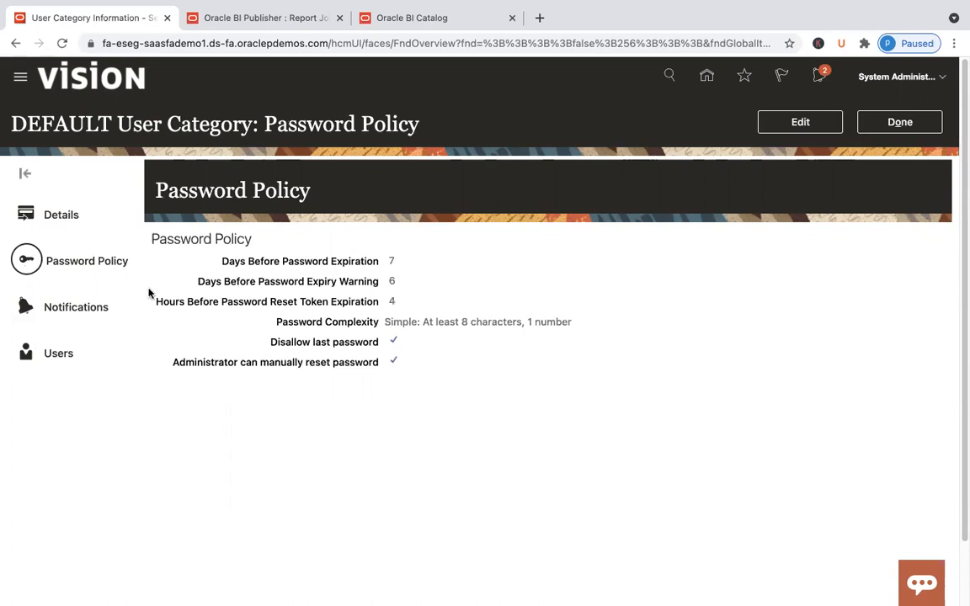
click(88, 308)
click(106, 312)
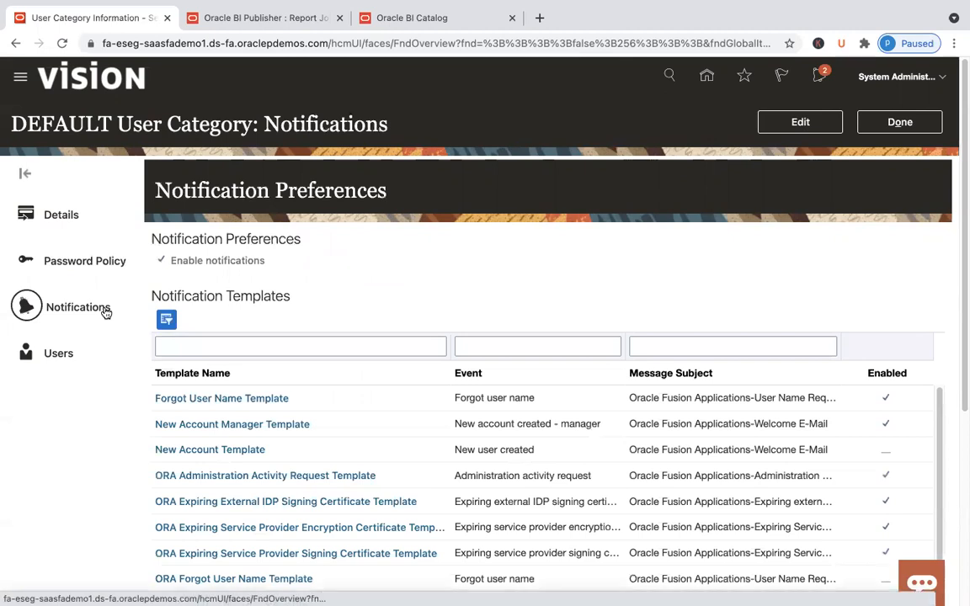
click(918, 125)
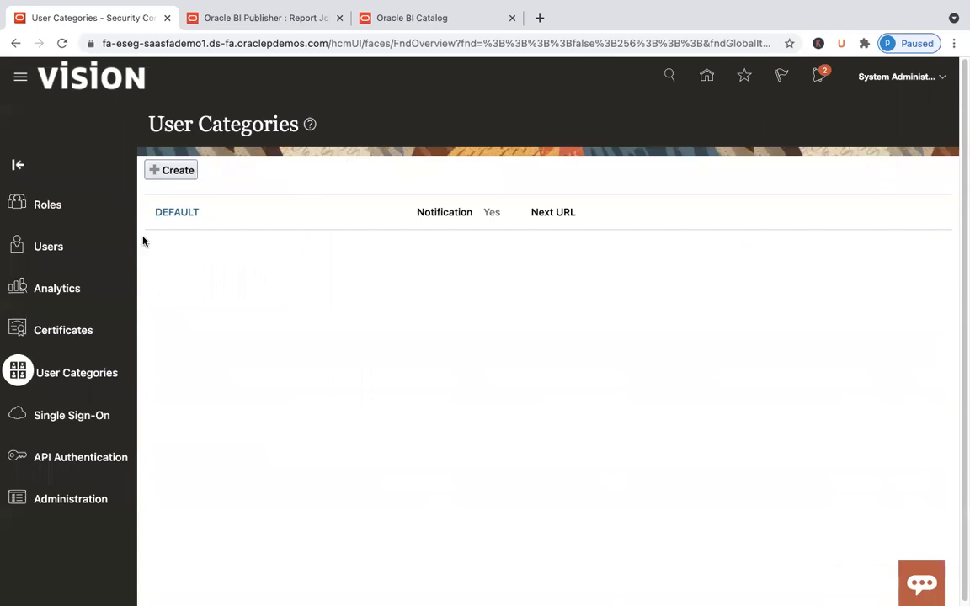
Start a new user account with first name fusion and last name user1
click(74, 249)
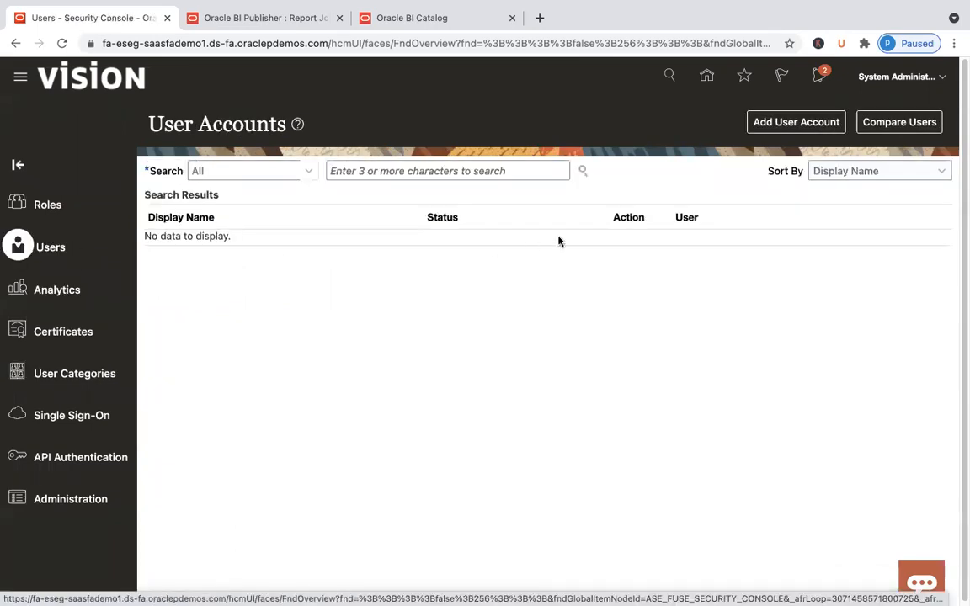
click(802, 123)
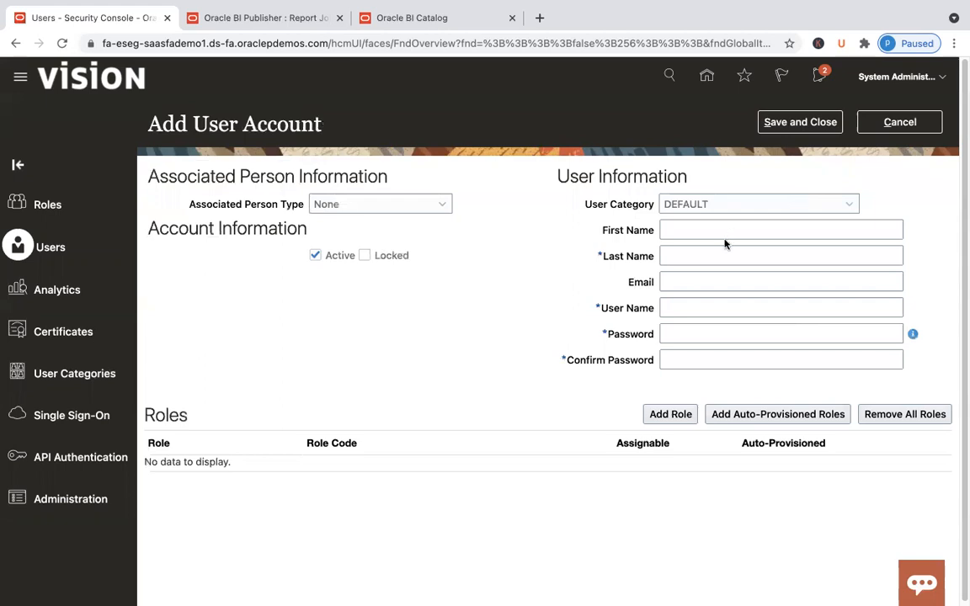
click(717, 226)
text(fusion)
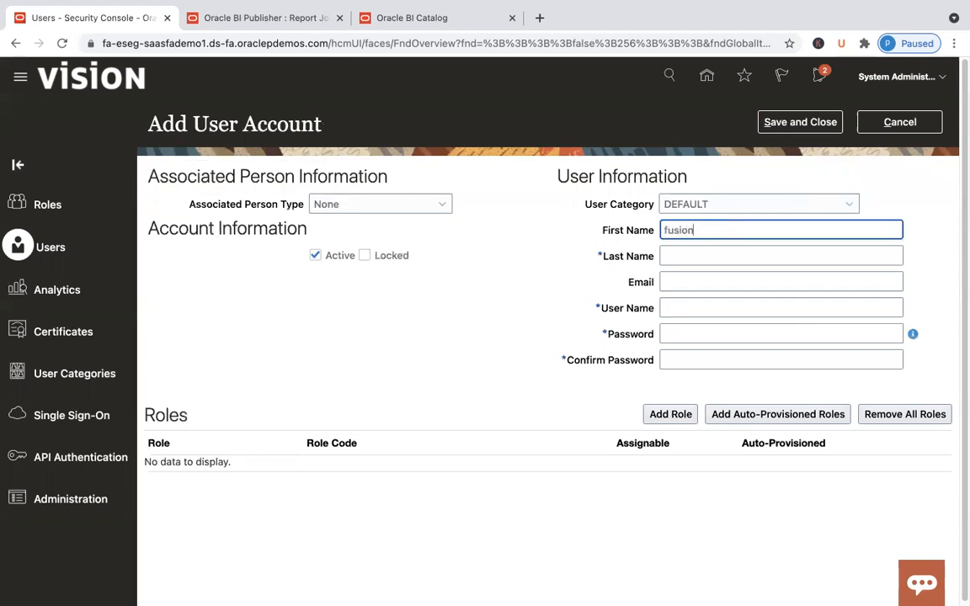
key(Tab)
text(user1)
key(Tab)
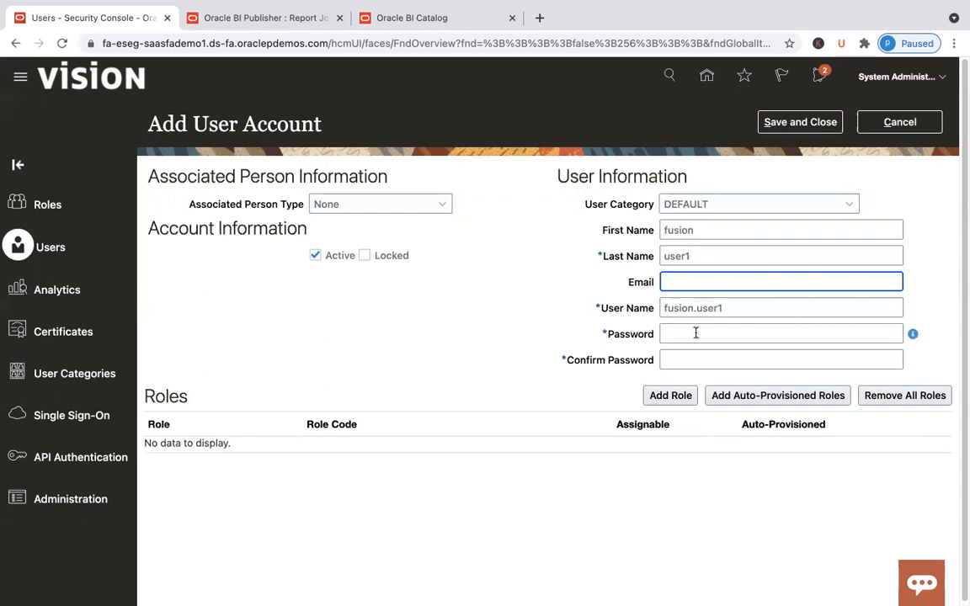
Enter the new account's password and repeat it as the confirmation password
click(695, 334)
text(••••••••••)
key(Tab)
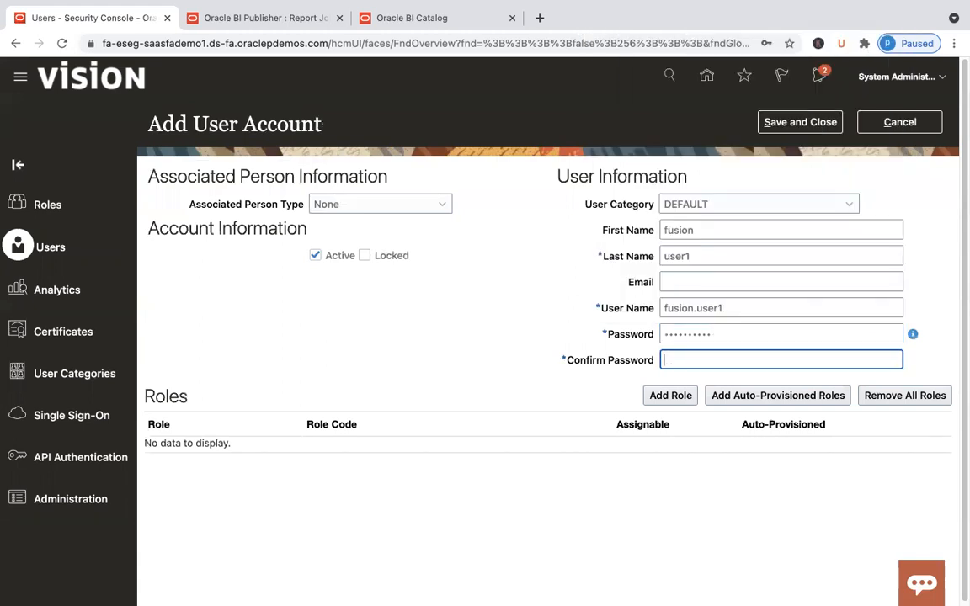
text(••••••••••)
click(522, 396)
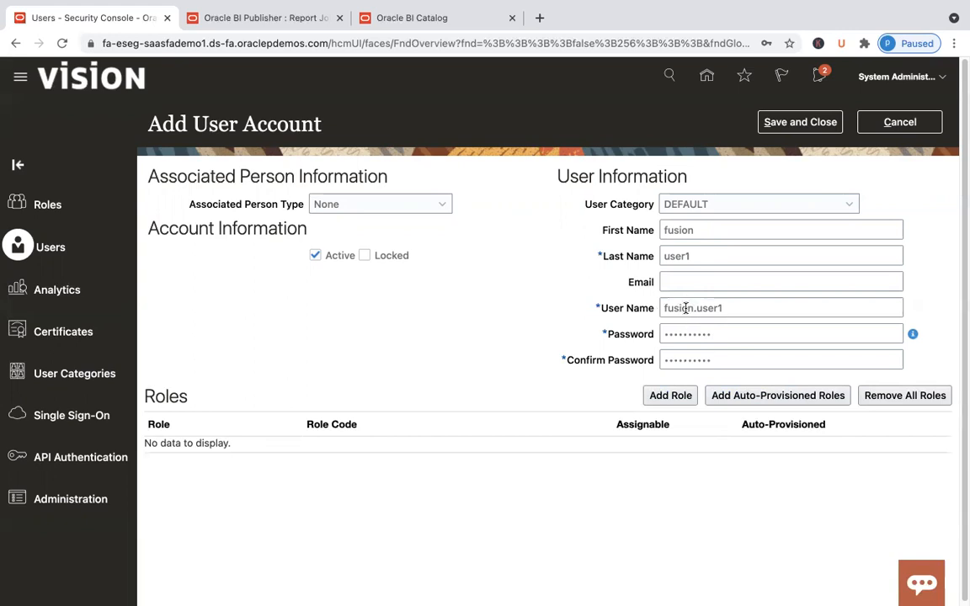
Open the role search for the new account, and in Atom's security notes insert a blank line below the Abstract Role line
click(666, 403)
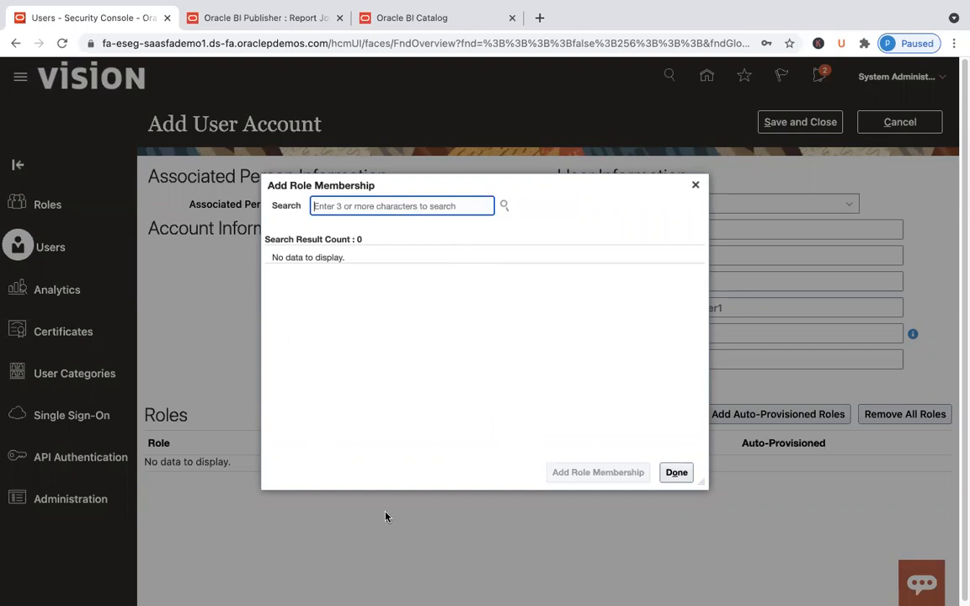
mouse_move(384, 604)
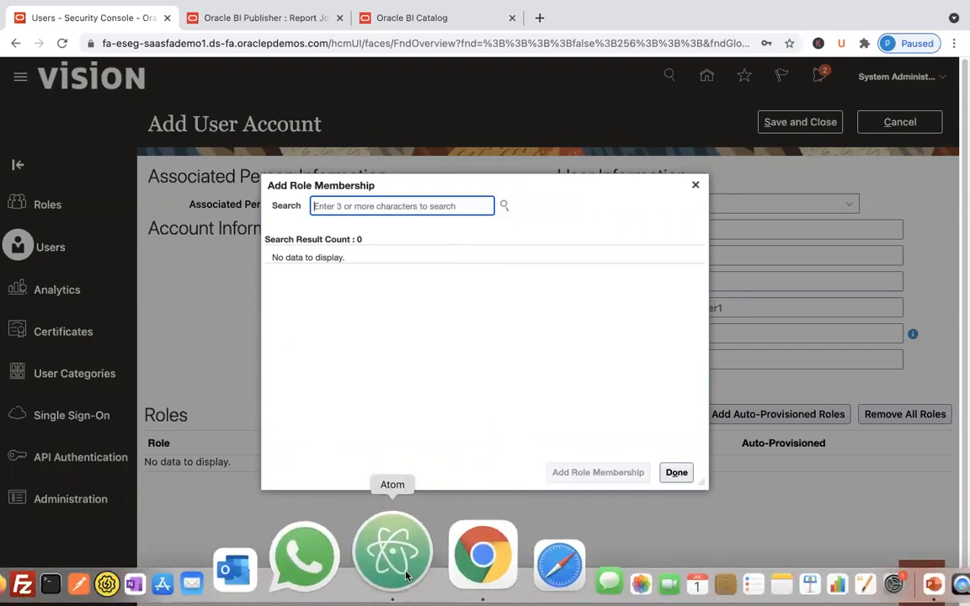
click(407, 560)
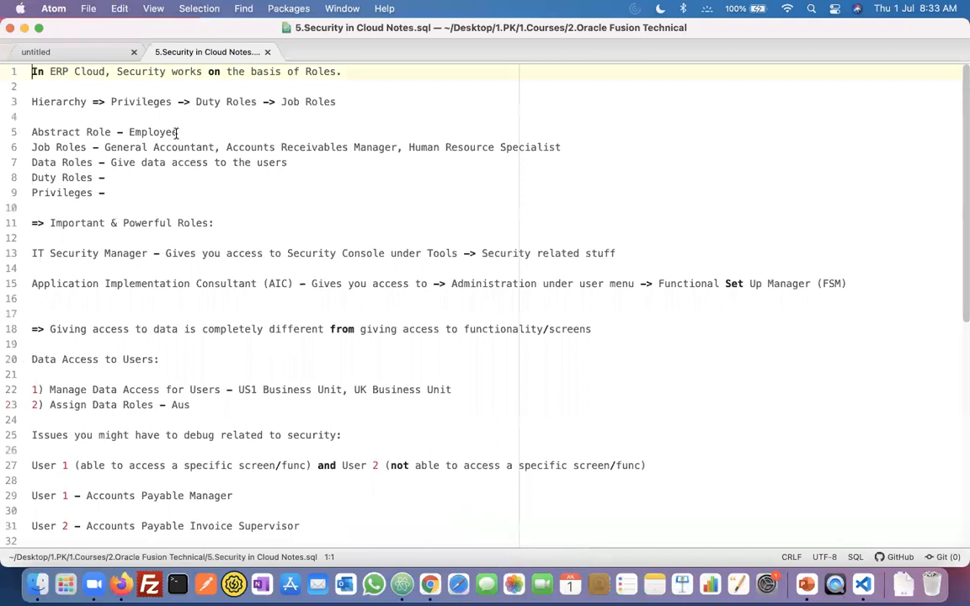
click(191, 132)
key(Return)
click(188, 132)
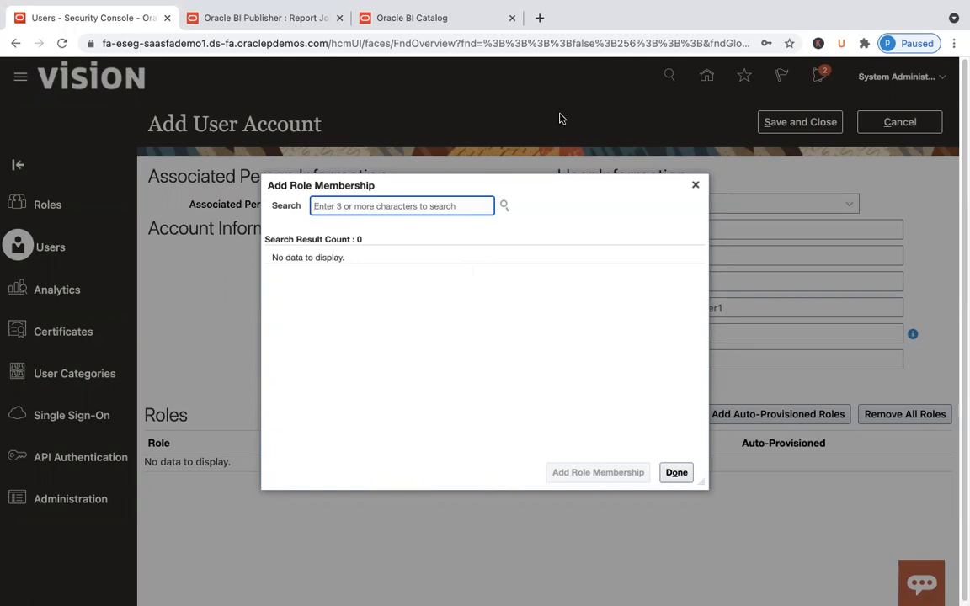
Highlight the abstract role name Employee in the Atom notes, and search for Employee in Chrome's Add Role Membership dialog
key(ctrl+Left)
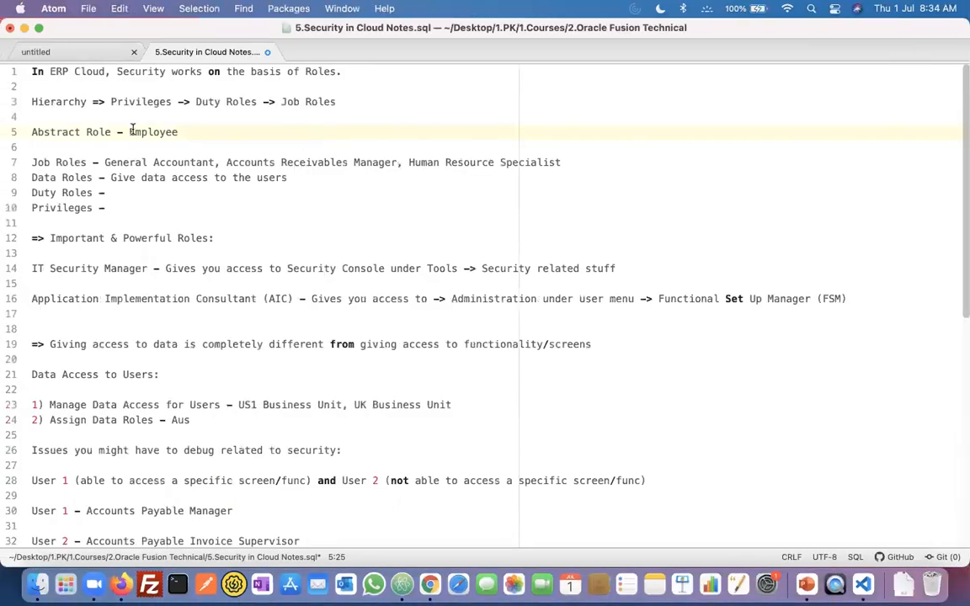
double_click(141, 132)
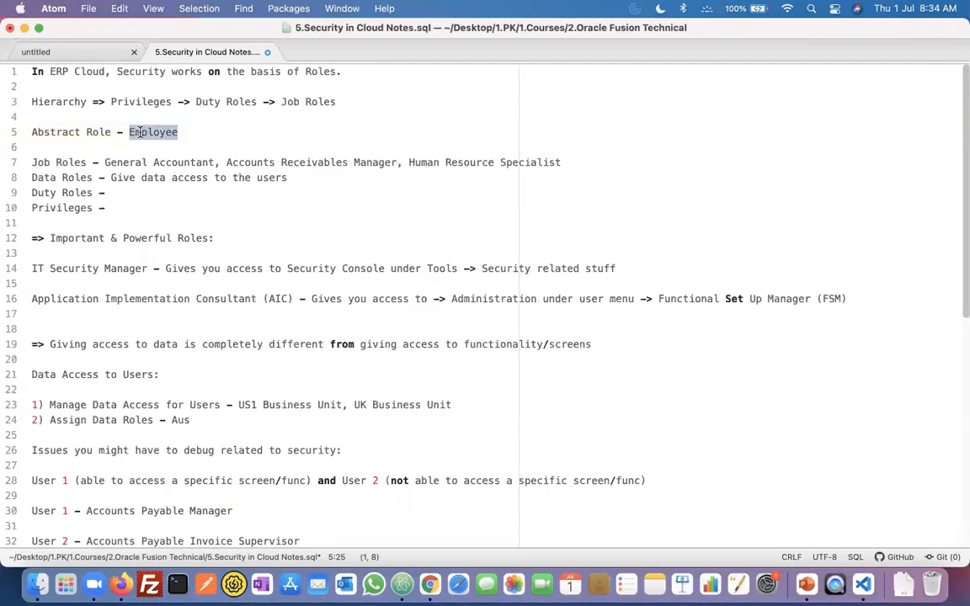
key(ctrl+Right)
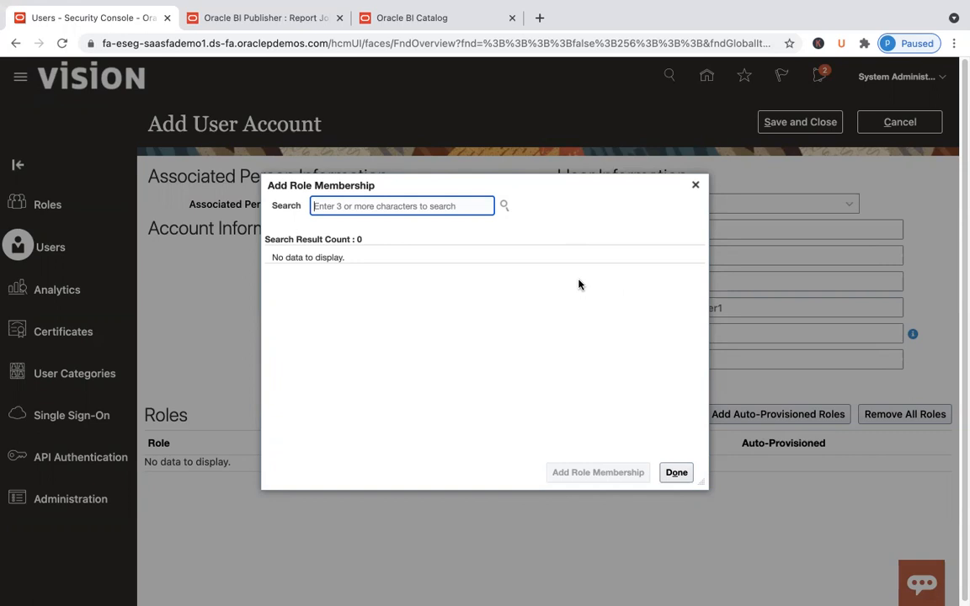
text(Employe)
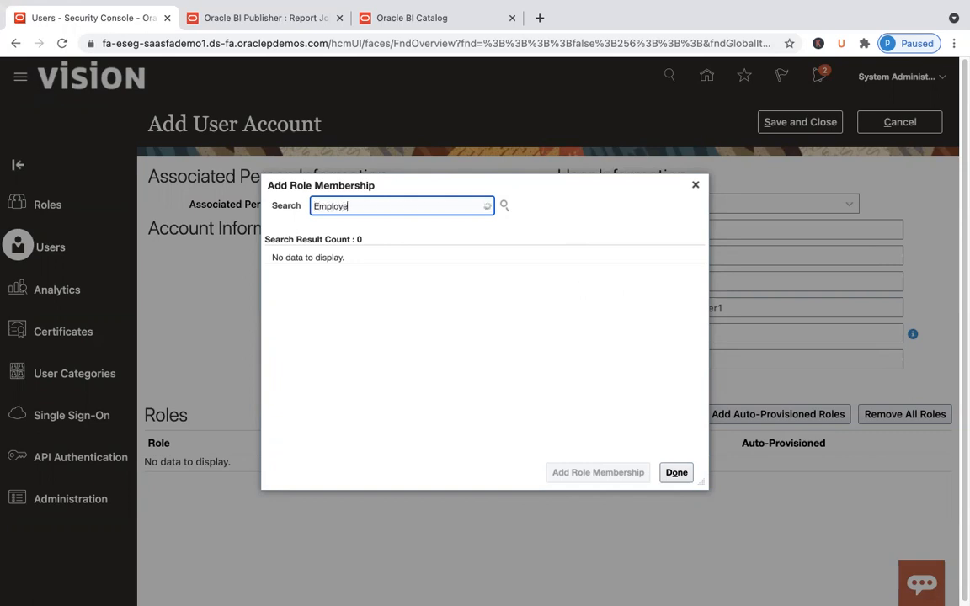
text(e)
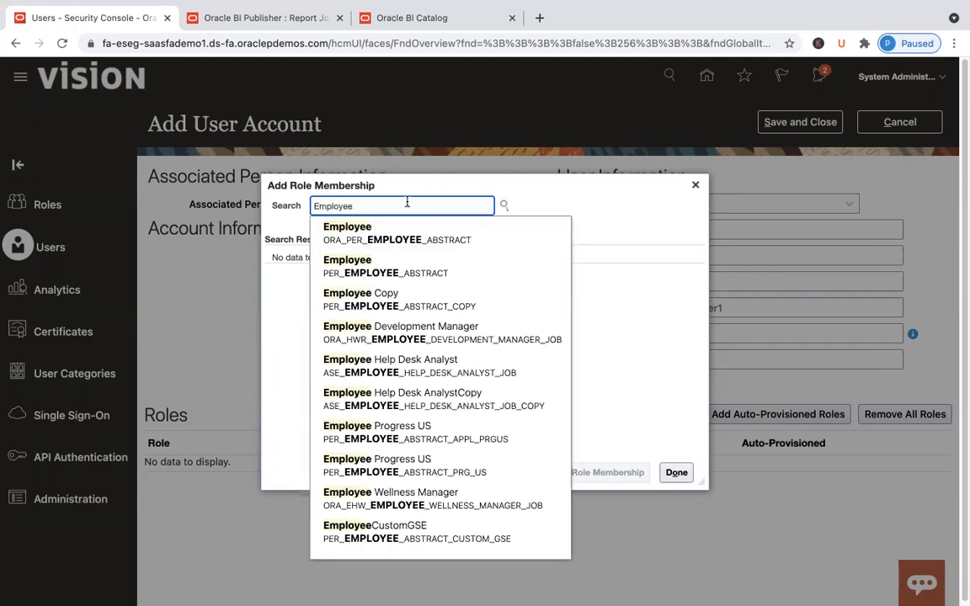
Switch to Atom and highlight the role name Employee on the Abstract Role line of the security notes
key(ctrl+Left)
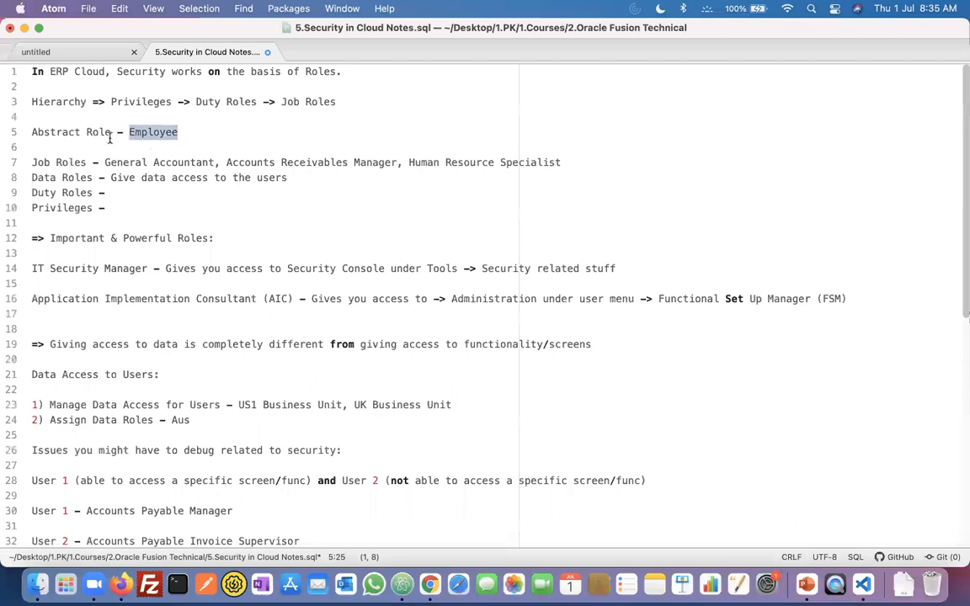
click(101, 133)
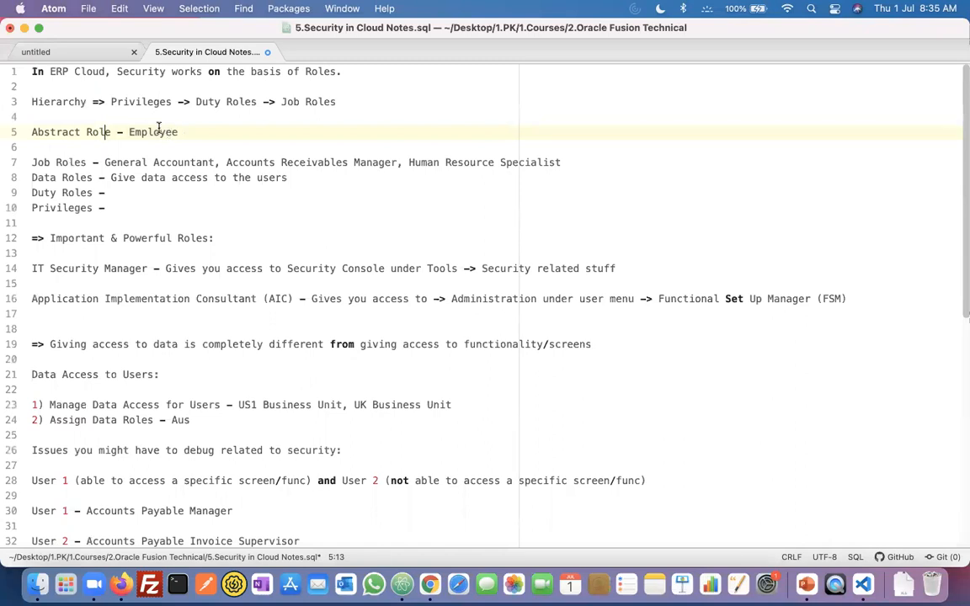
double_click(159, 131)
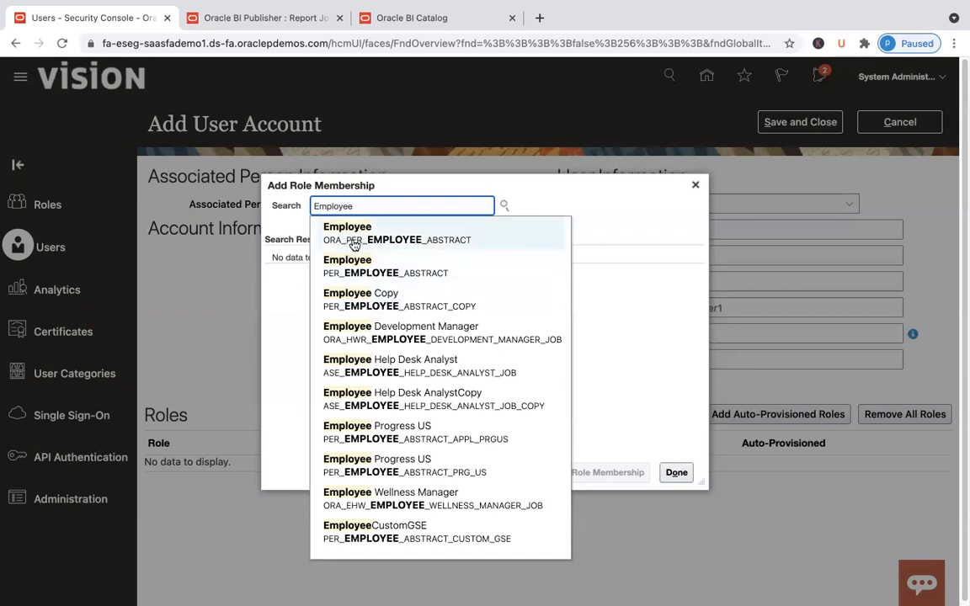
Back in Chrome, add the Employee role with code ORA_PER_EMPLOYEE_ABSTRACT to the new account, and save and close the account
click(382, 241)
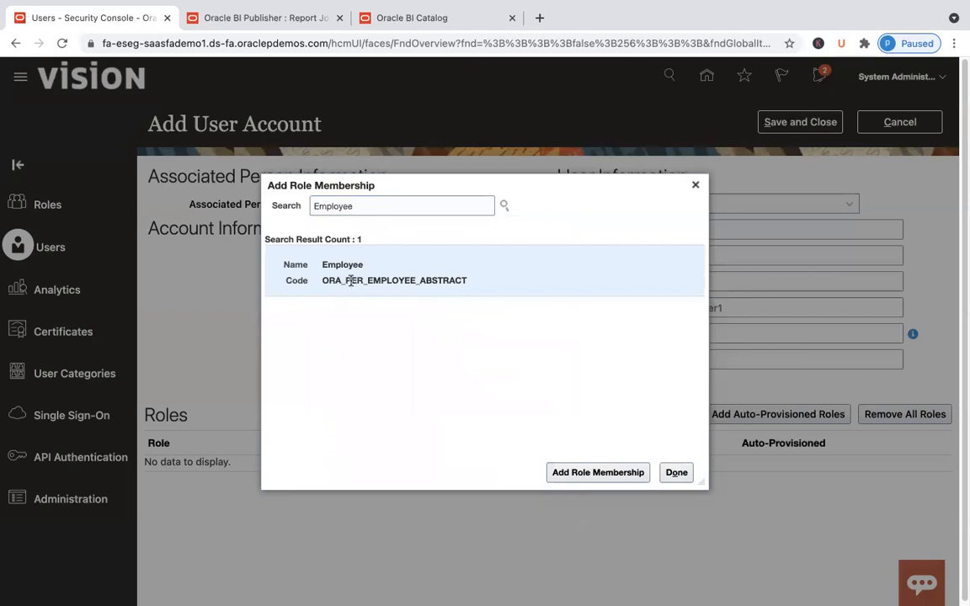
click(601, 473)
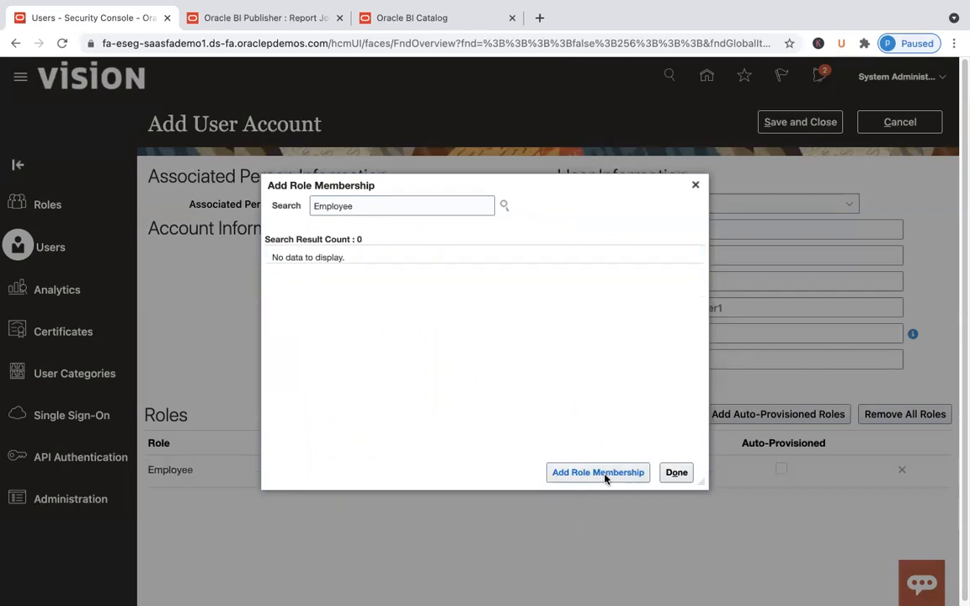
click(678, 474)
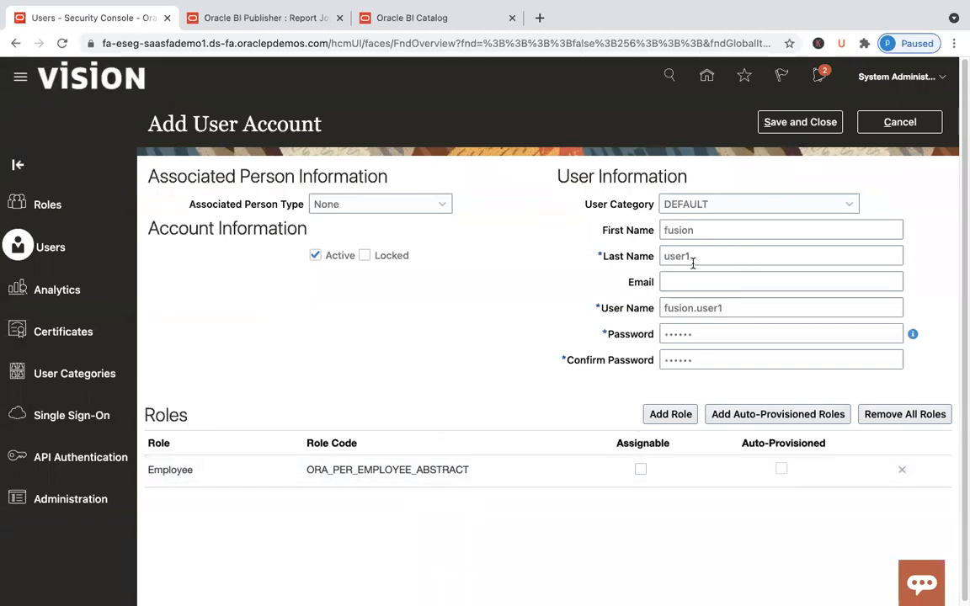
click(413, 465)
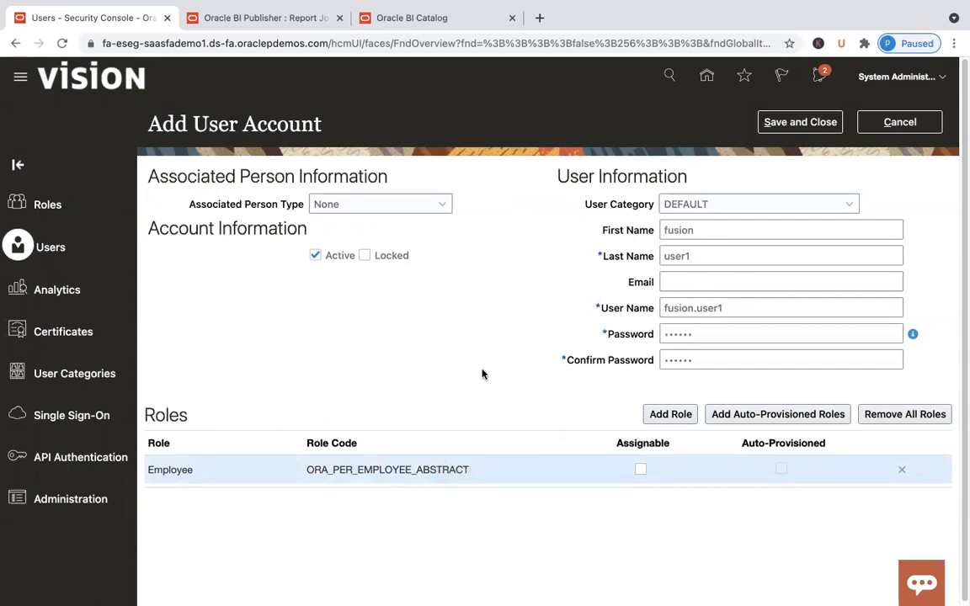
click(785, 124)
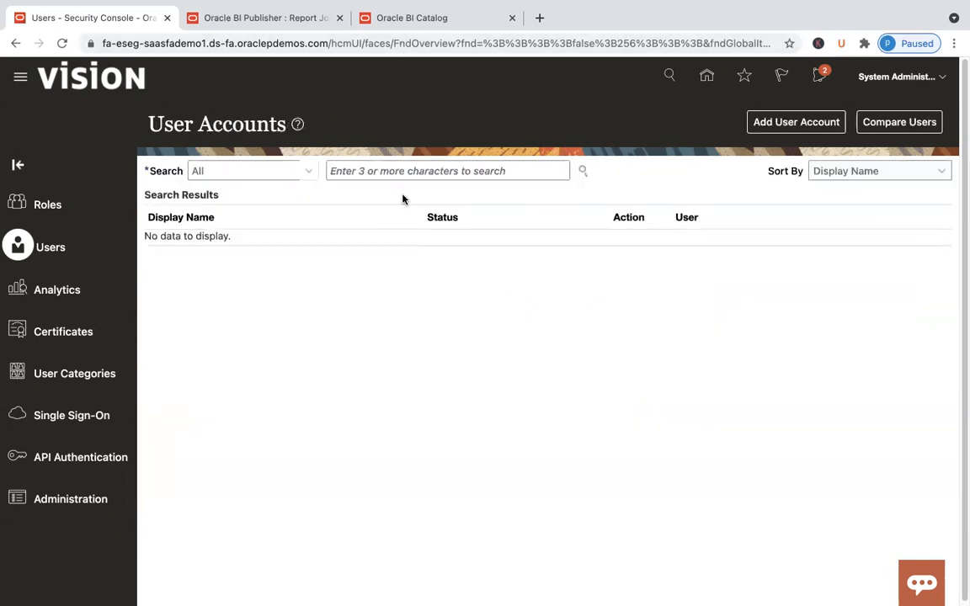
Search all user accounts for fusion.user1
click(401, 172)
text(fusion.user1)
key(Return)
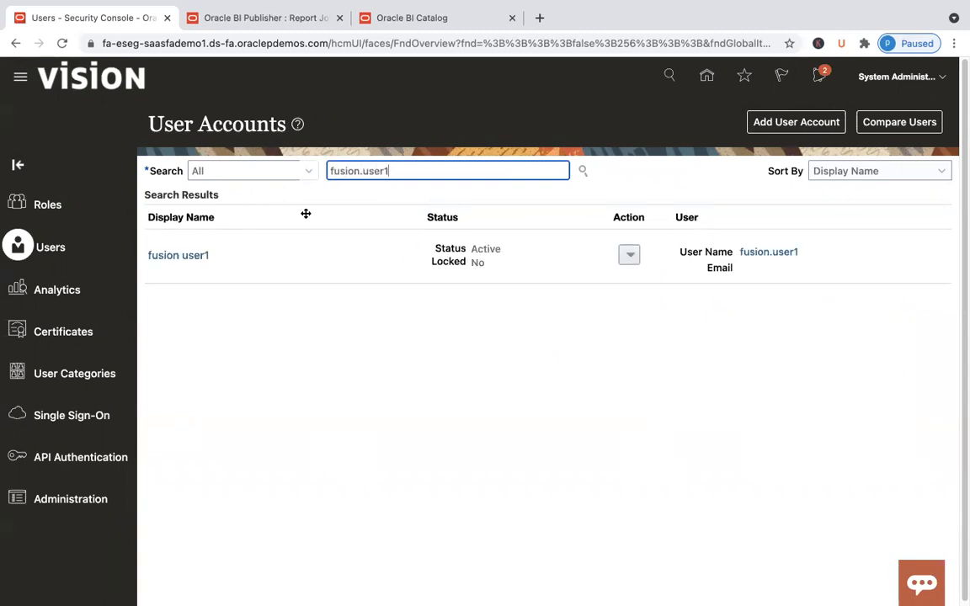
click(269, 49)
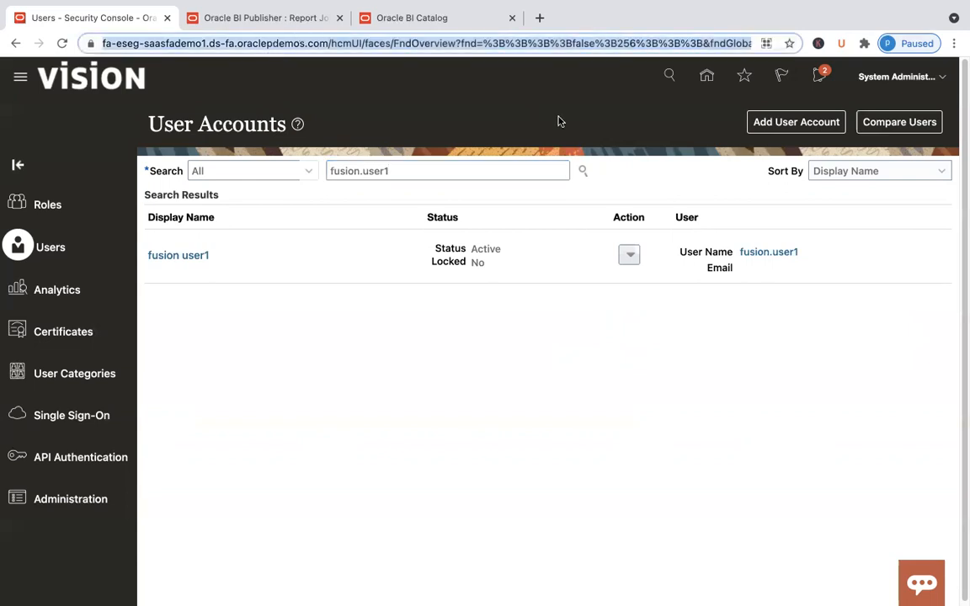
click(315, 44)
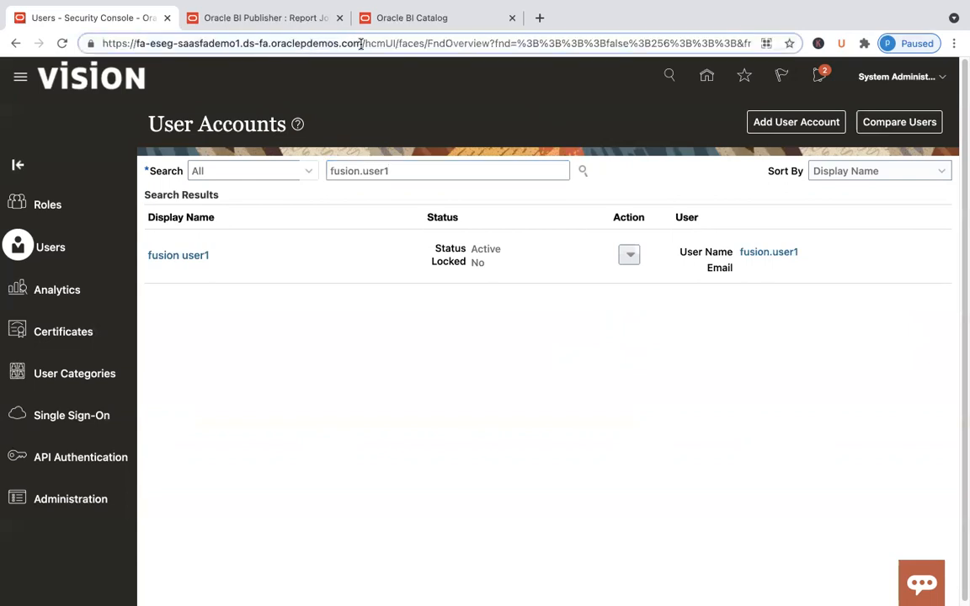
drag(363, 44, 75, 59)
key(super+c)
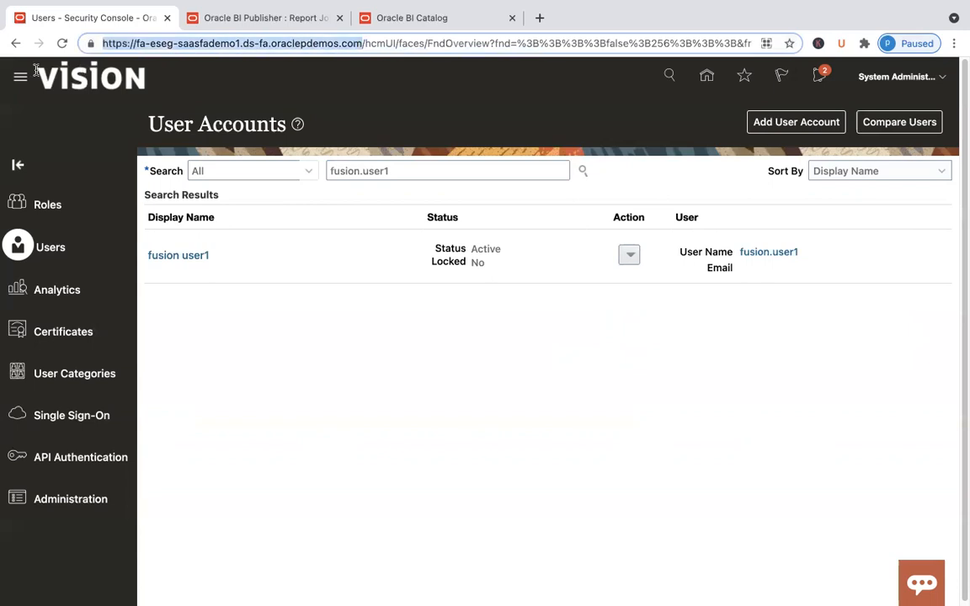
Switch to Firefox, load the copied base address, and make the browser window full screen
mouse_move(247, 597)
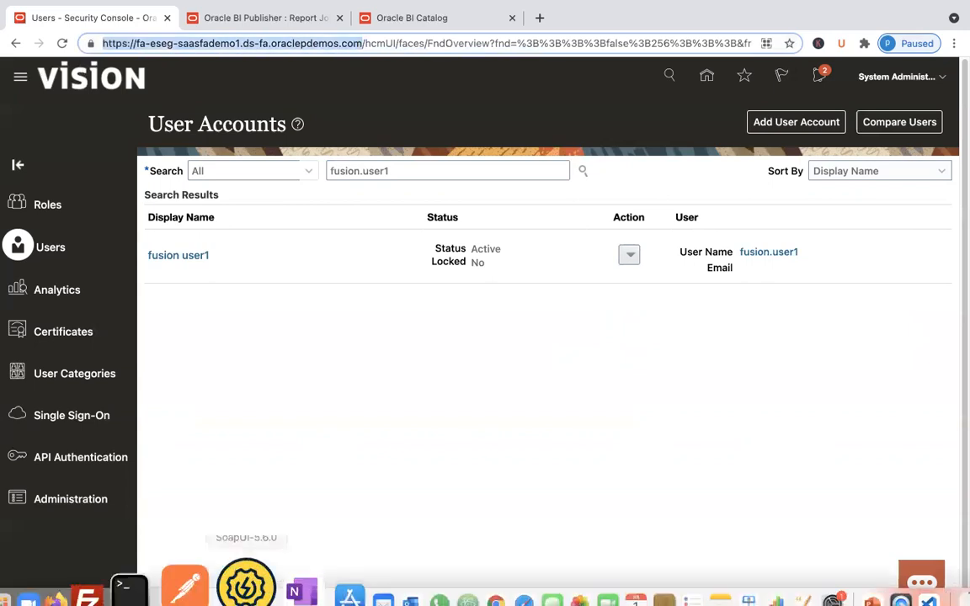
click(121, 556)
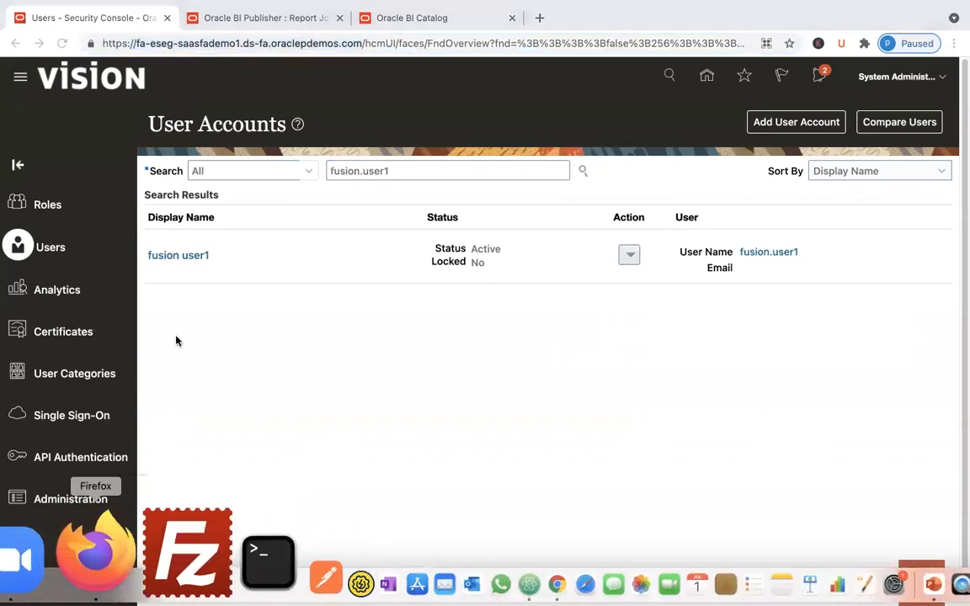
key(super+v)
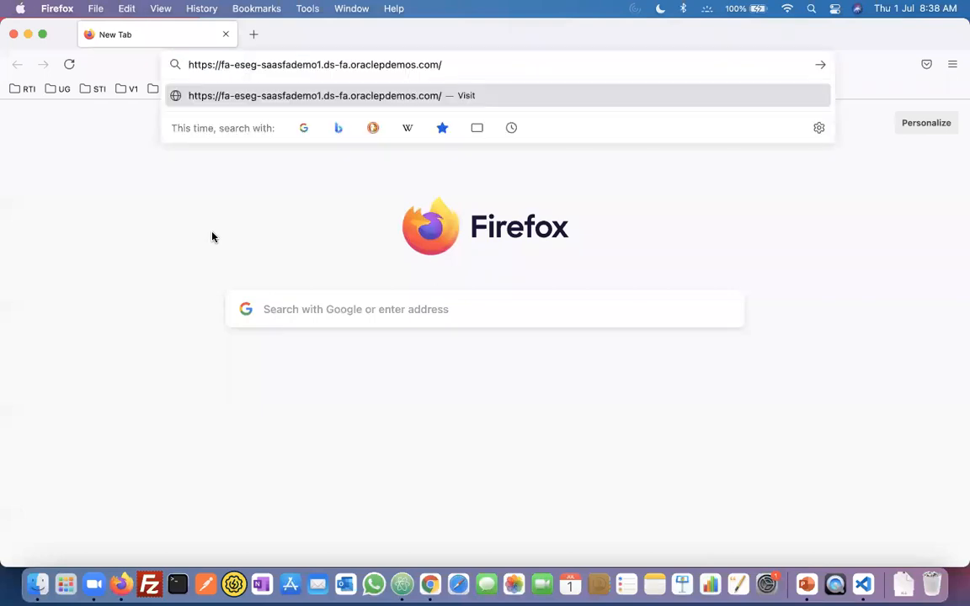
key(Return)
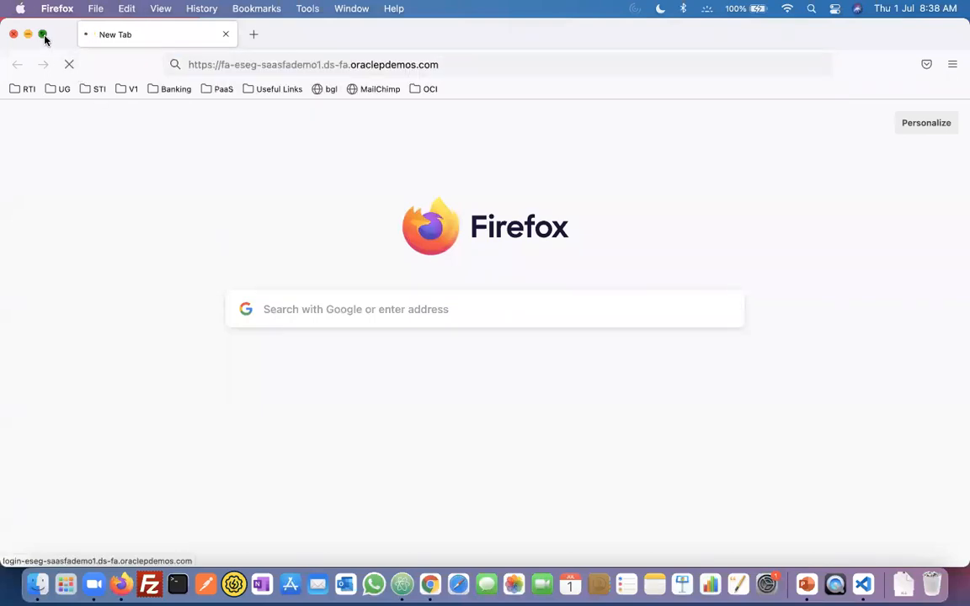
click(44, 35)
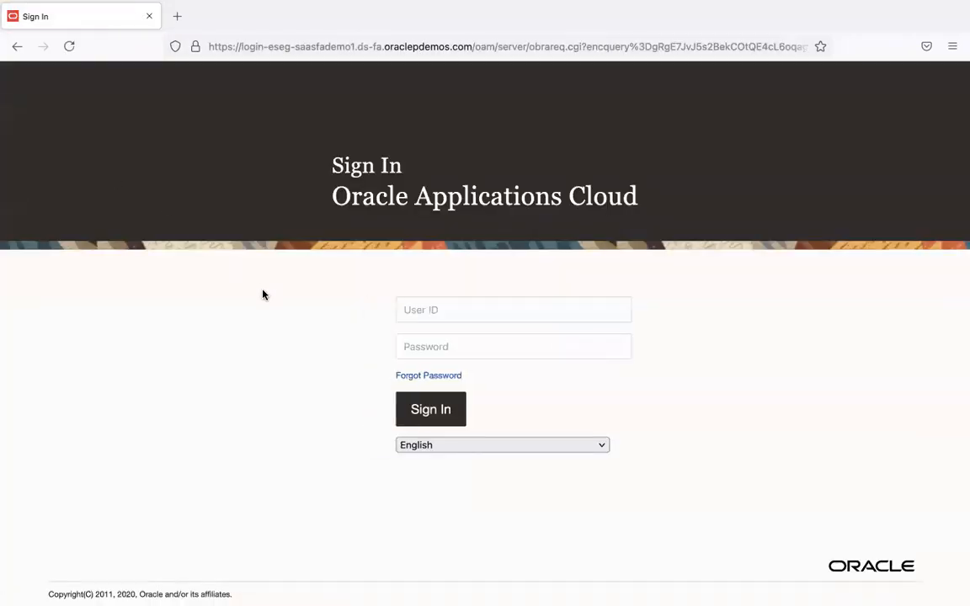
Sign in to Oracle Applications Cloud as fusion.user1 with the account password, and save the login in the browser
click(463, 310)
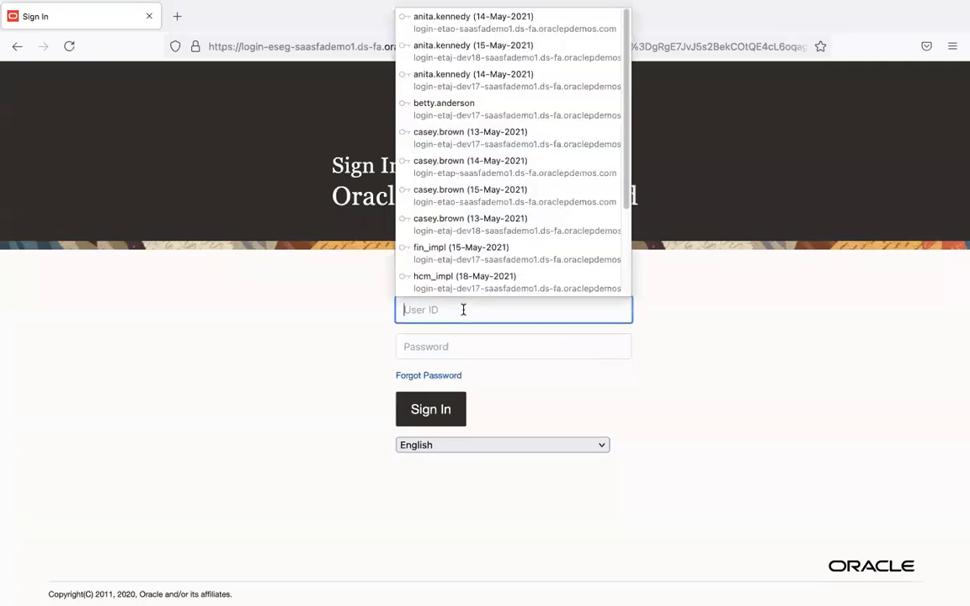
text(fus)
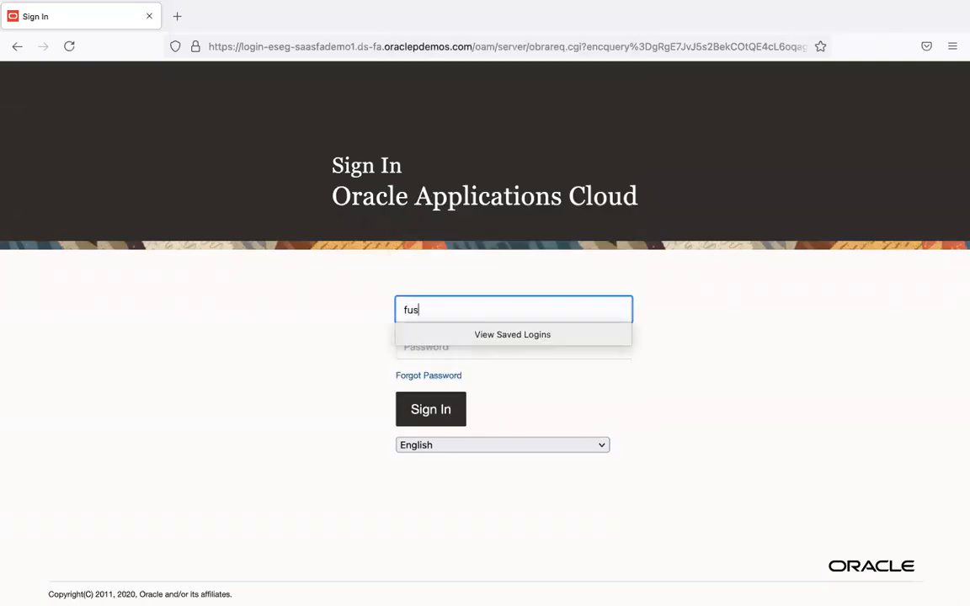
text(ion.user1)
key(Tab)
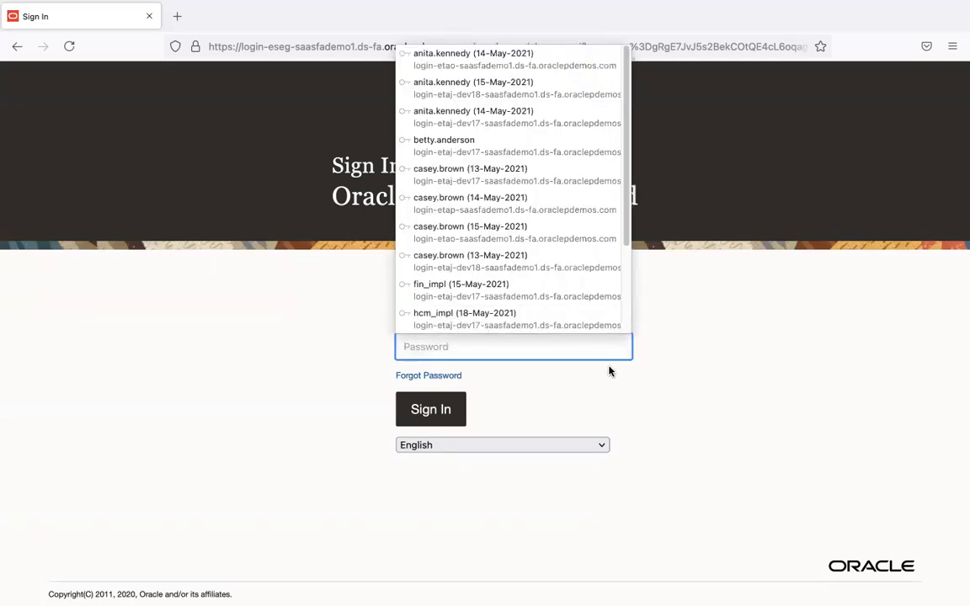
text(••••••••••)
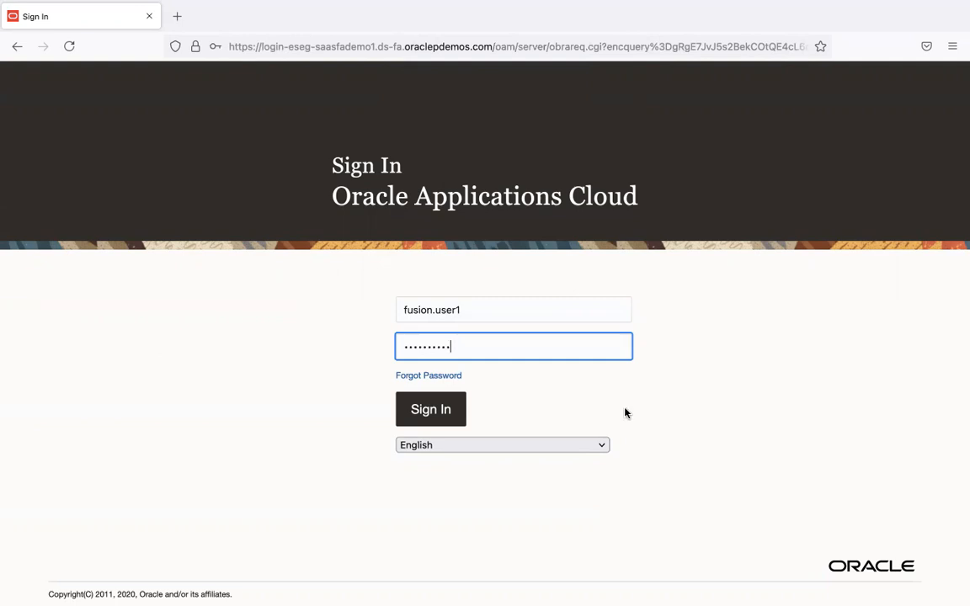
click(438, 409)
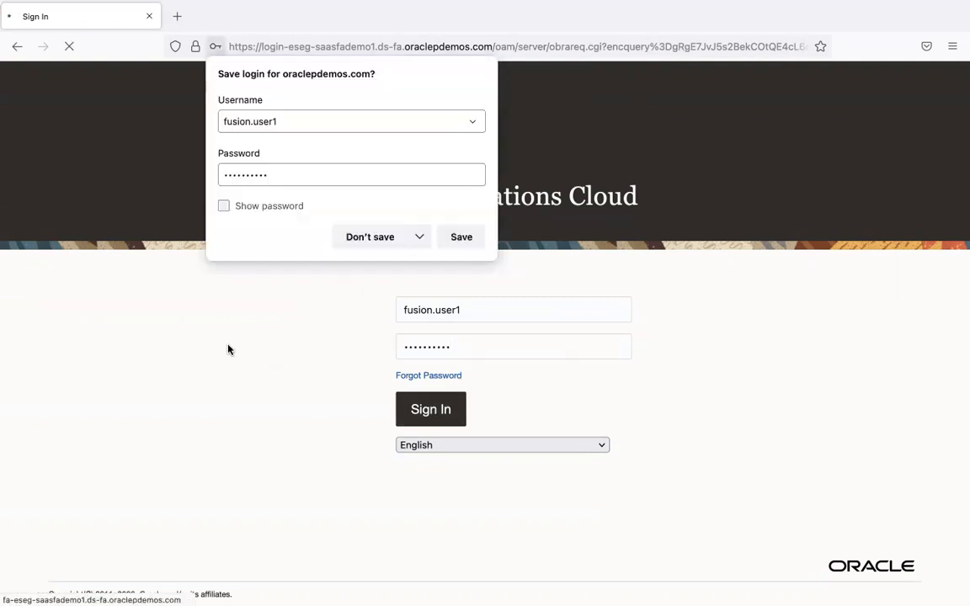
click(461, 237)
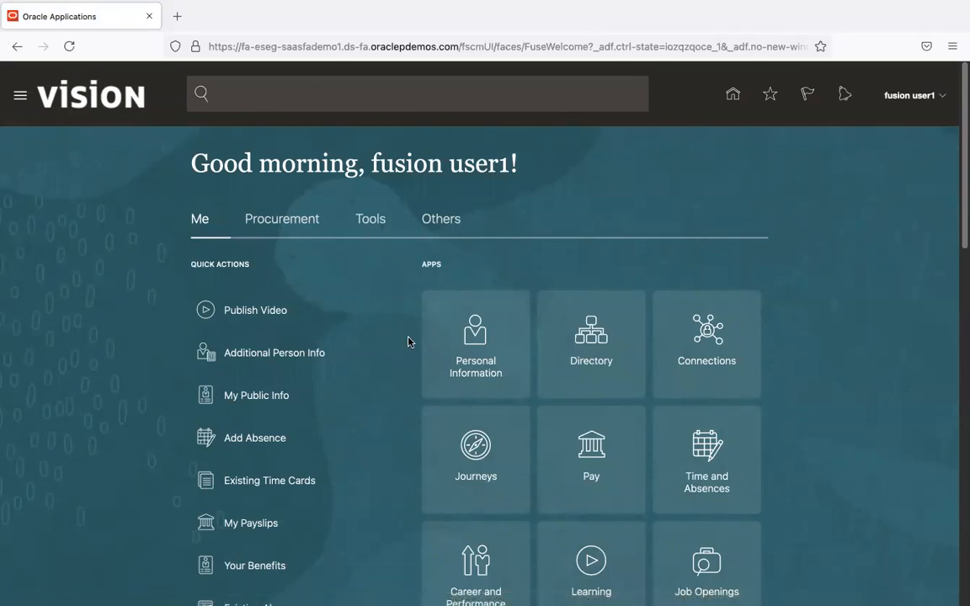
Review the apps available to fusion user1 under Procurement, Tools and Others, and return to the Me section
click(311, 226)
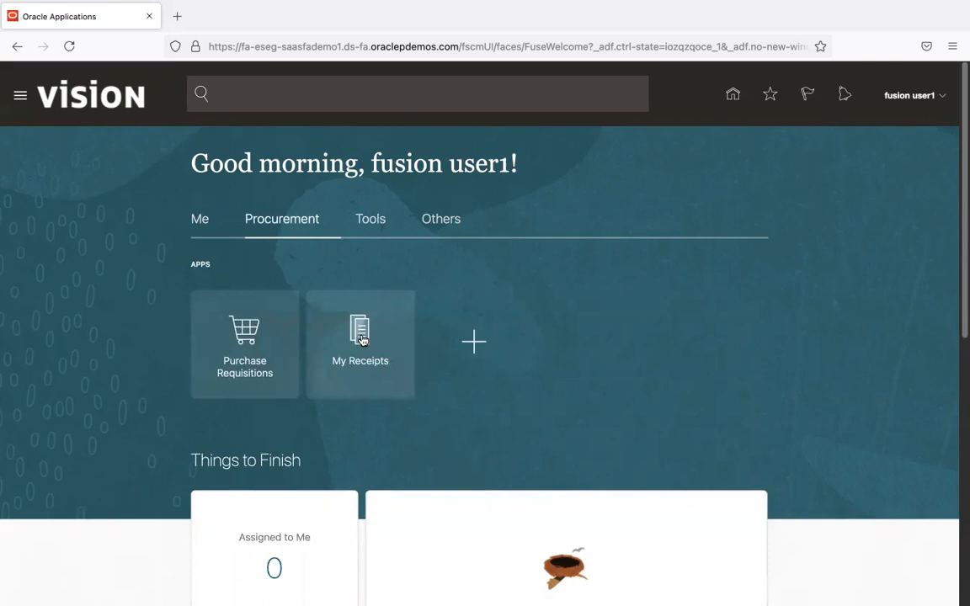
click(373, 219)
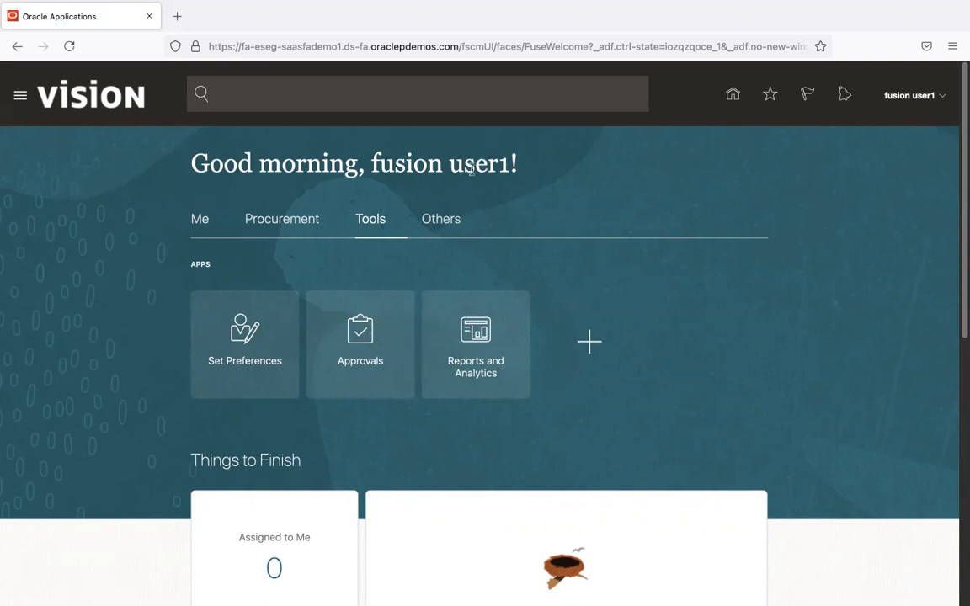
click(444, 221)
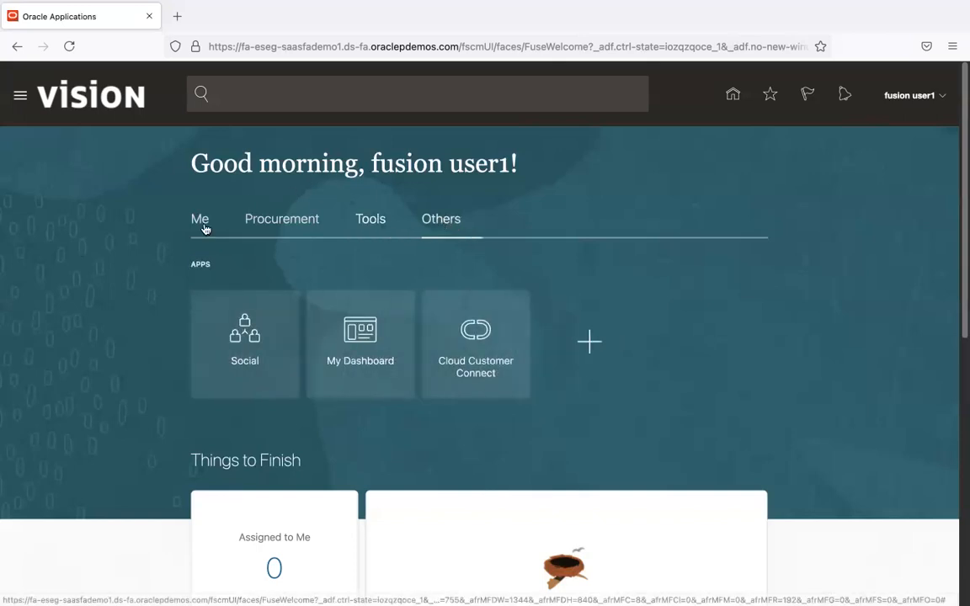
click(202, 222)
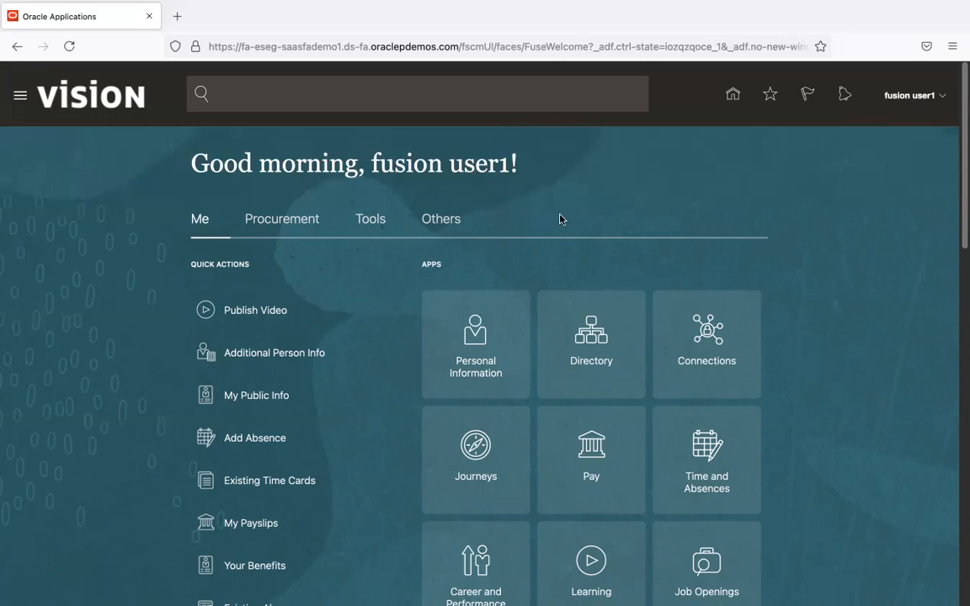
Switch to Chrome, open the fusion user1 account for editing, and search the roles to add for general account
key(super+Tab)
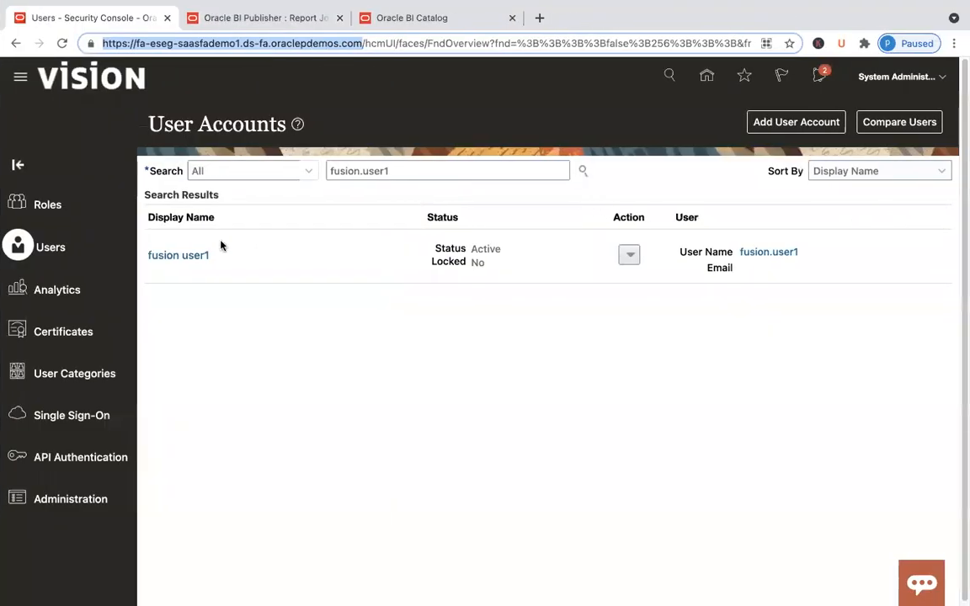
click(193, 257)
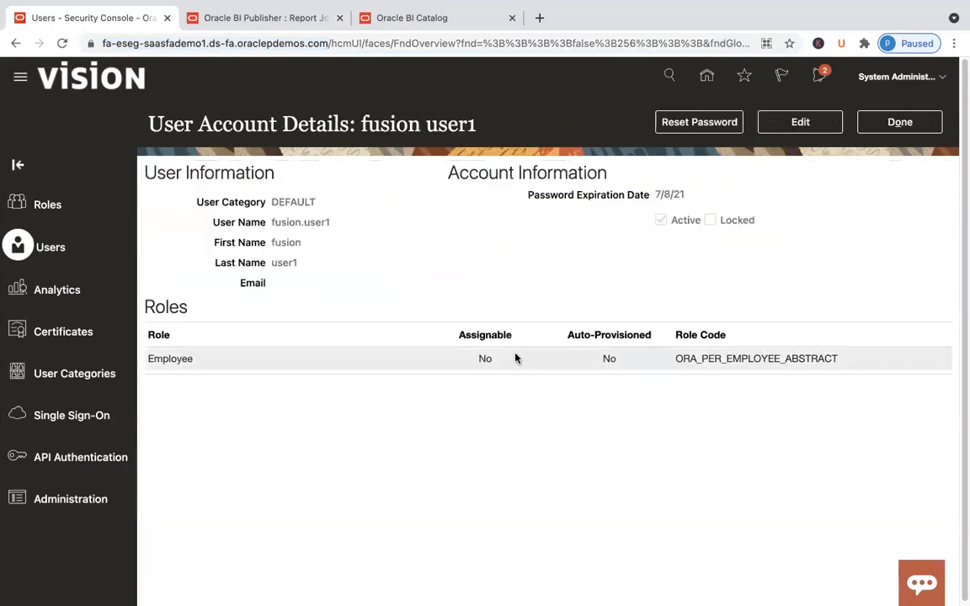
click(800, 122)
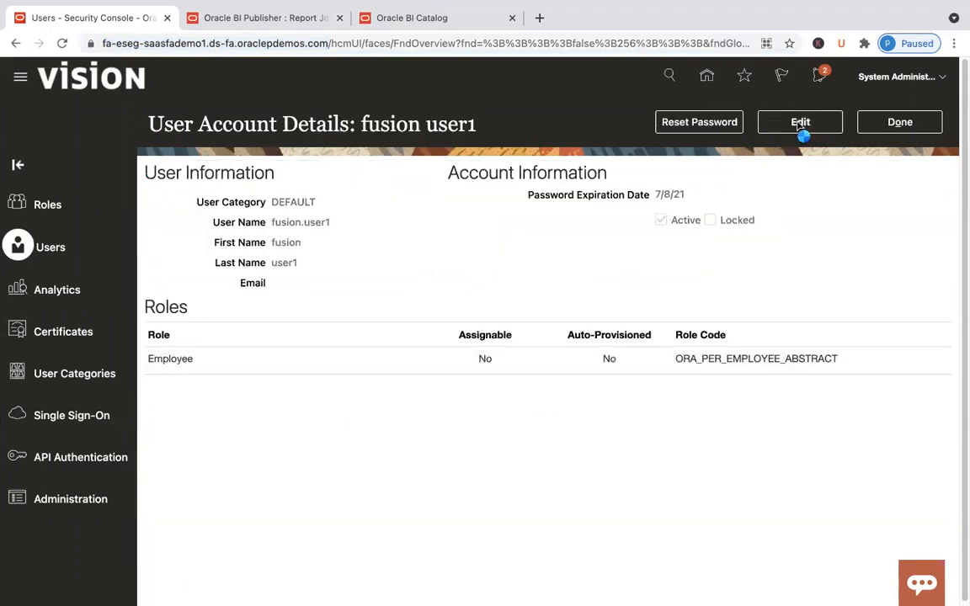
click(667, 365)
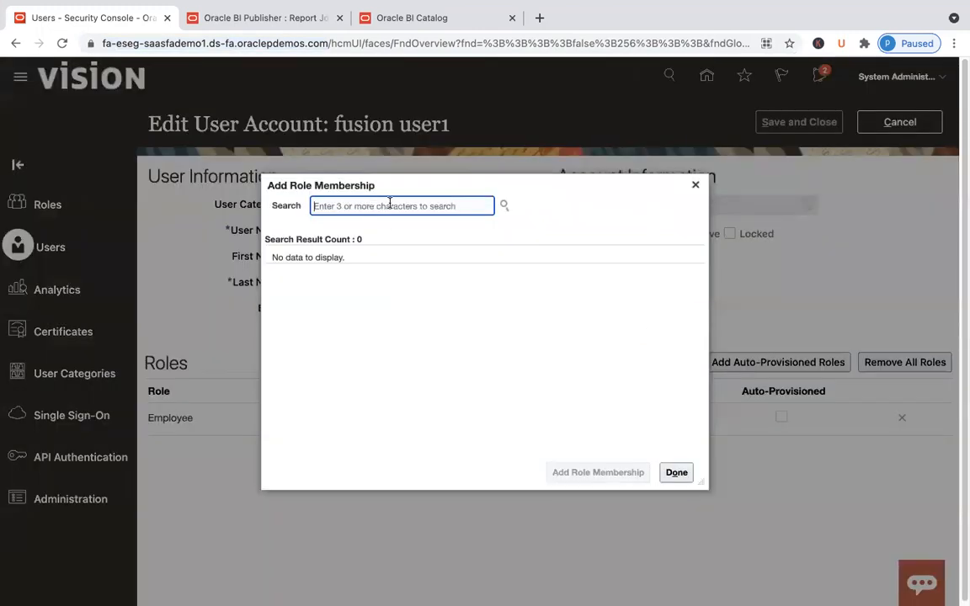
text(general)
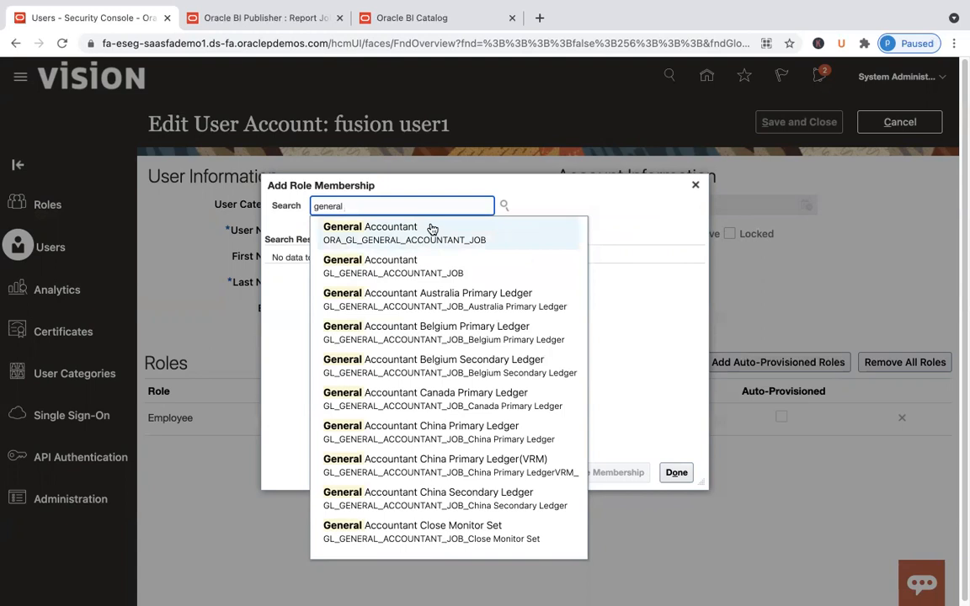
text(account)
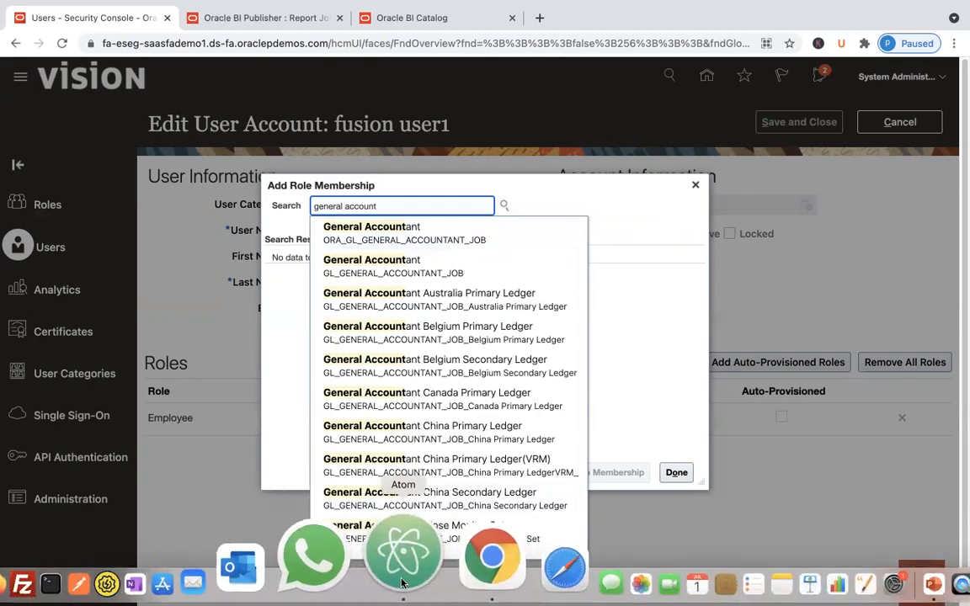
Switch to Atom and examine the job role examples on the Job Roles line of the security notes
click(403, 579)
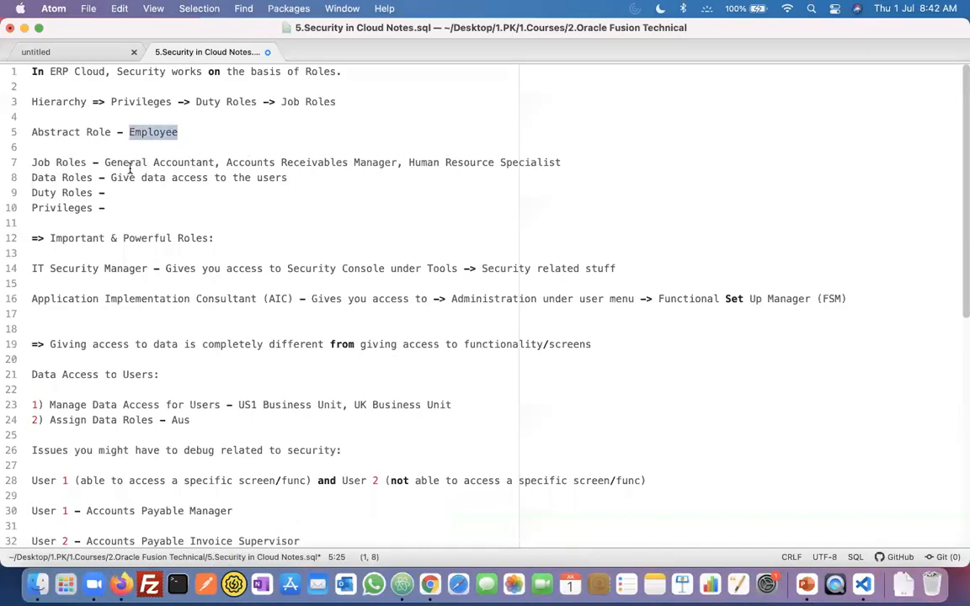
click(128, 162)
click(305, 165)
click(492, 163)
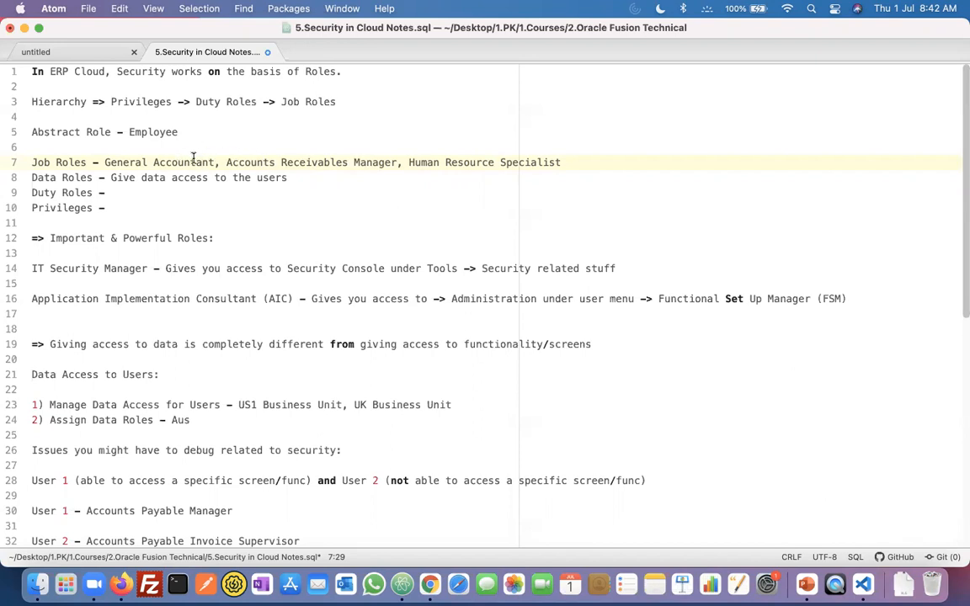
Switch to Chrome, add the General Accountant role with code ORA_GL_GENERAL_ACCOUNTANT_JOB to fusion user1, and save the account
key(super+Tab)
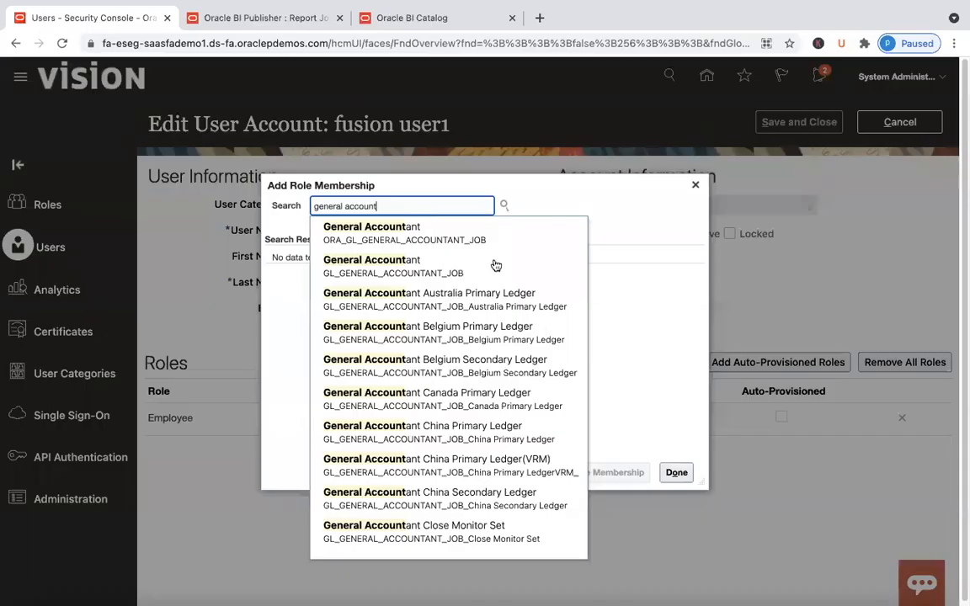
click(448, 240)
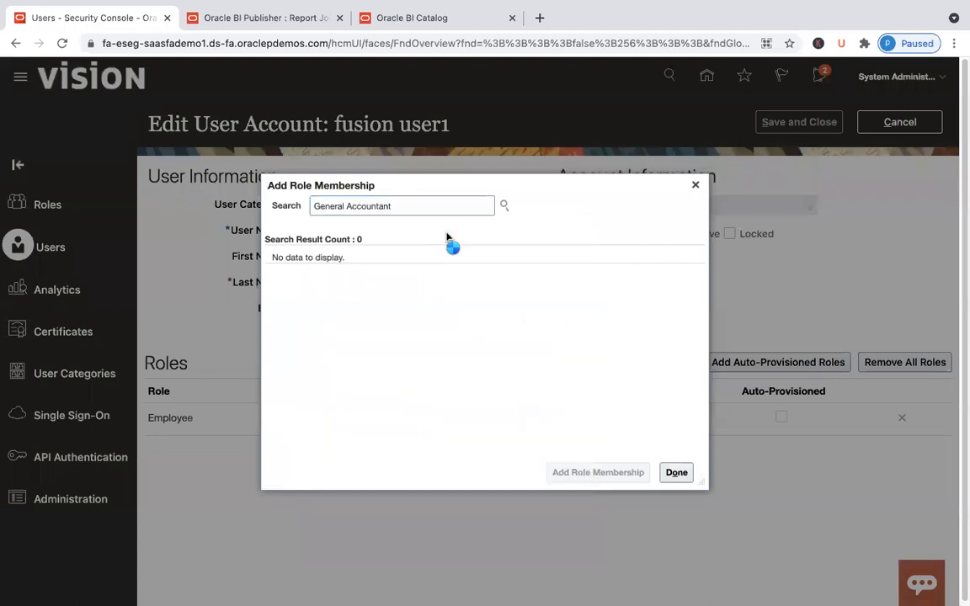
click(449, 278)
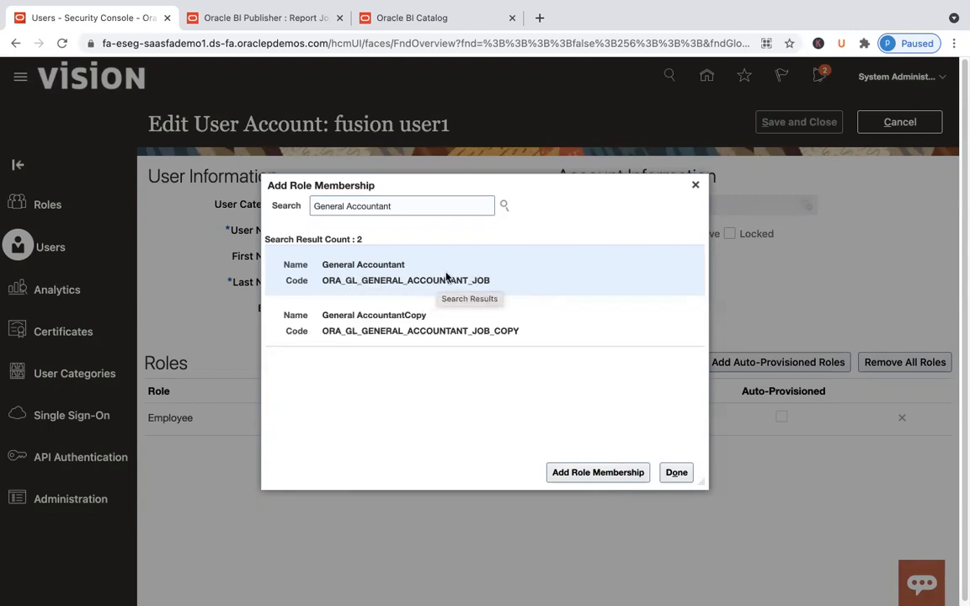
click(630, 469)
click(695, 185)
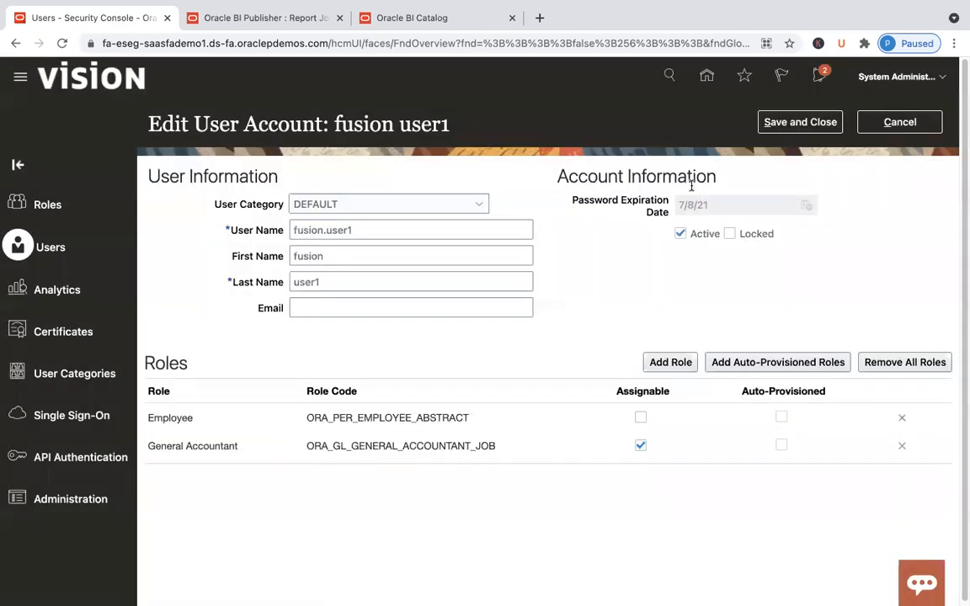
click(793, 124)
Switch to Firefox, sign fusion user1 out with logout consent, and sign back in with the saved credentials
key(super+Tab)
key(super+Tab)
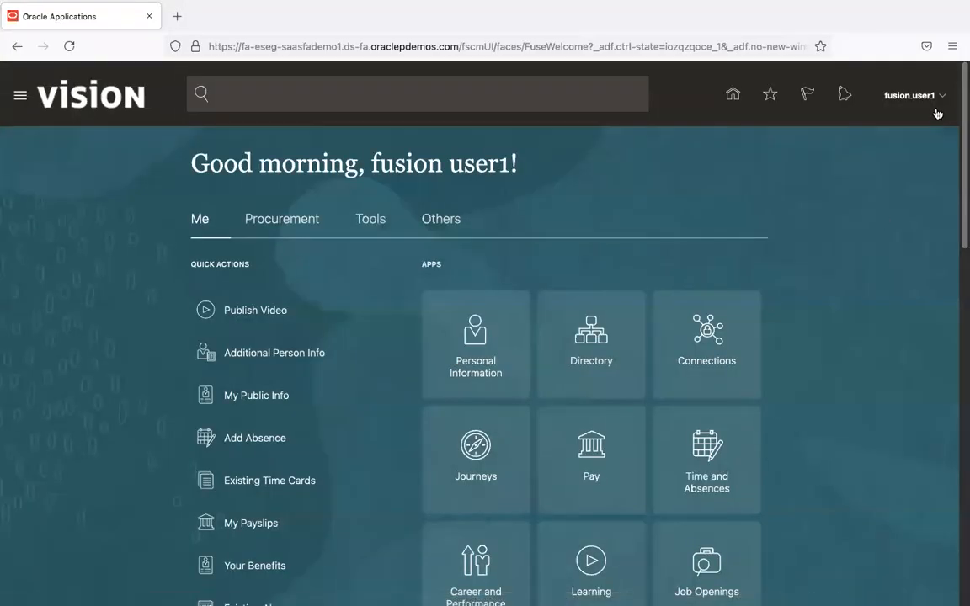
click(944, 100)
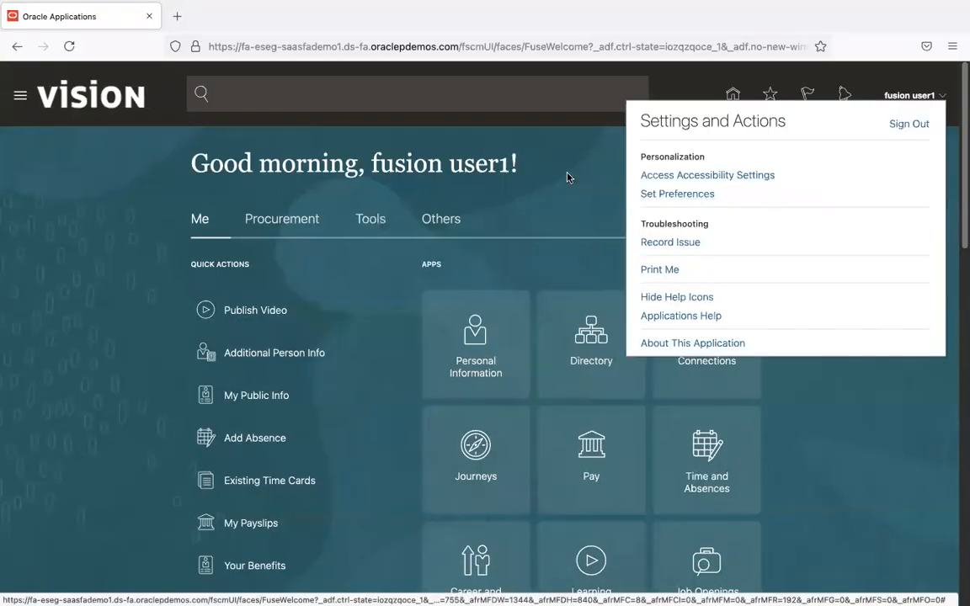
click(511, 155)
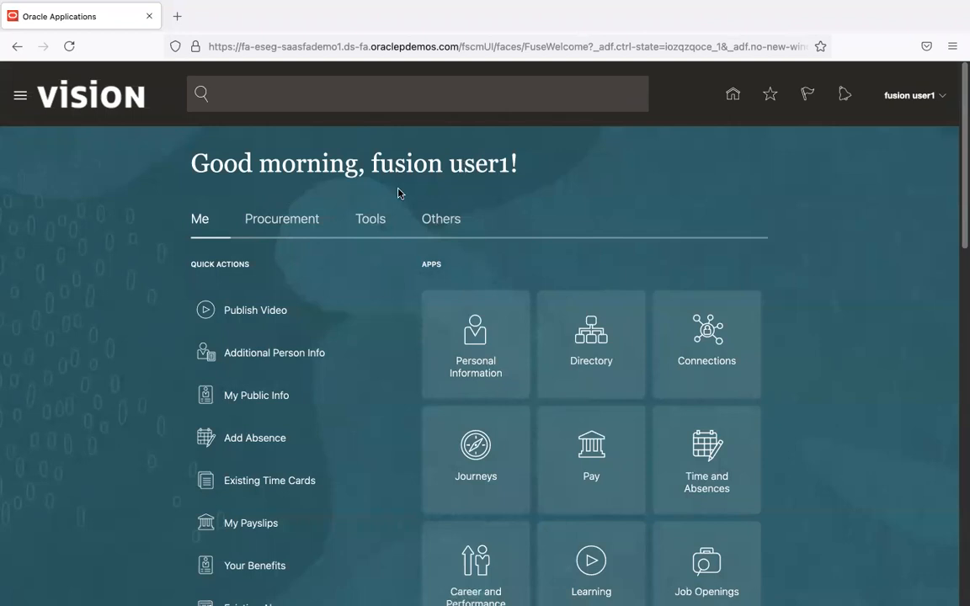
click(947, 99)
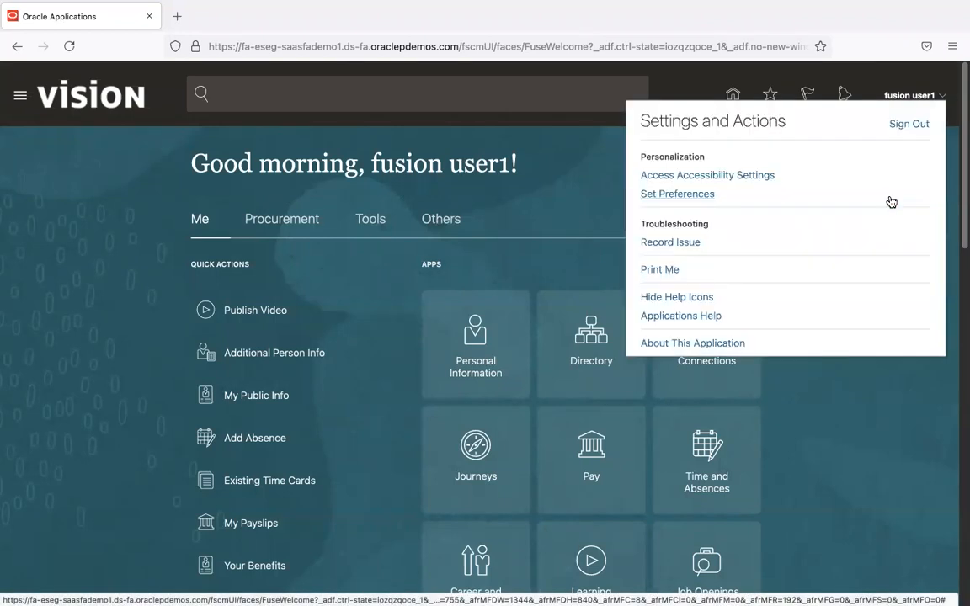
click(911, 125)
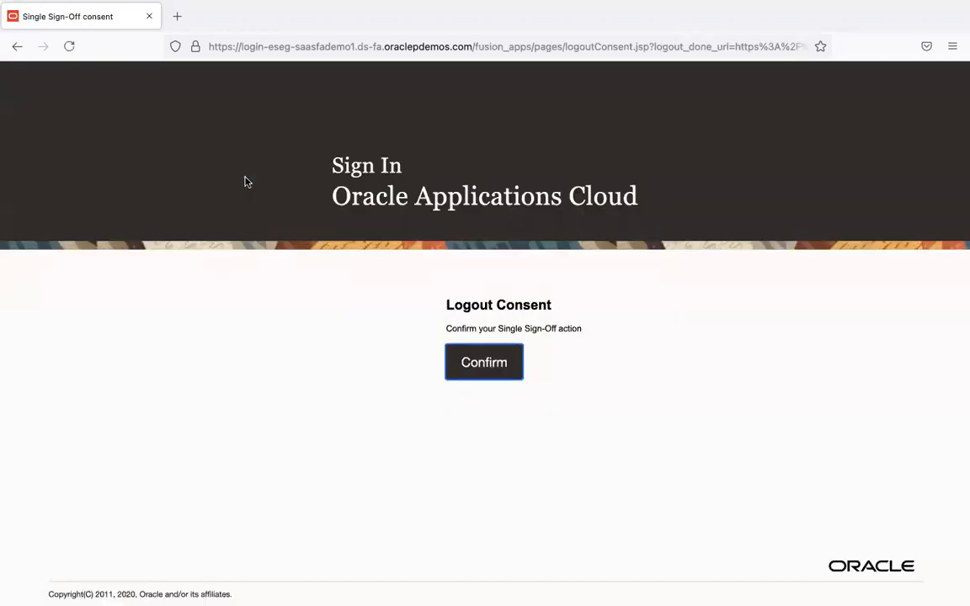
click(499, 371)
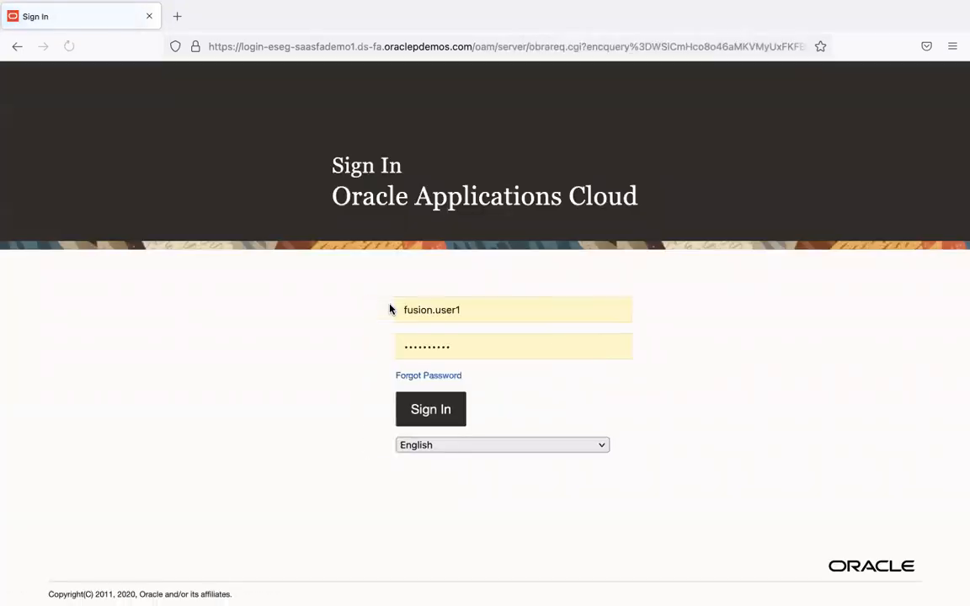
click(431, 407)
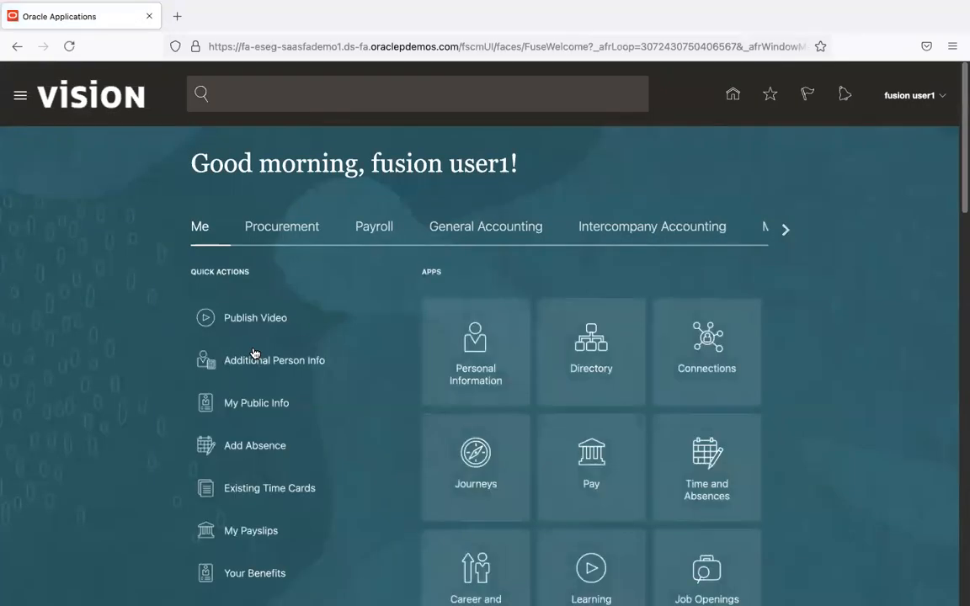
Review the apps available to fusion user1 under General Accounting, Intercompany Accounting, My Enterprise and Others, and return to General Accounting
click(488, 229)
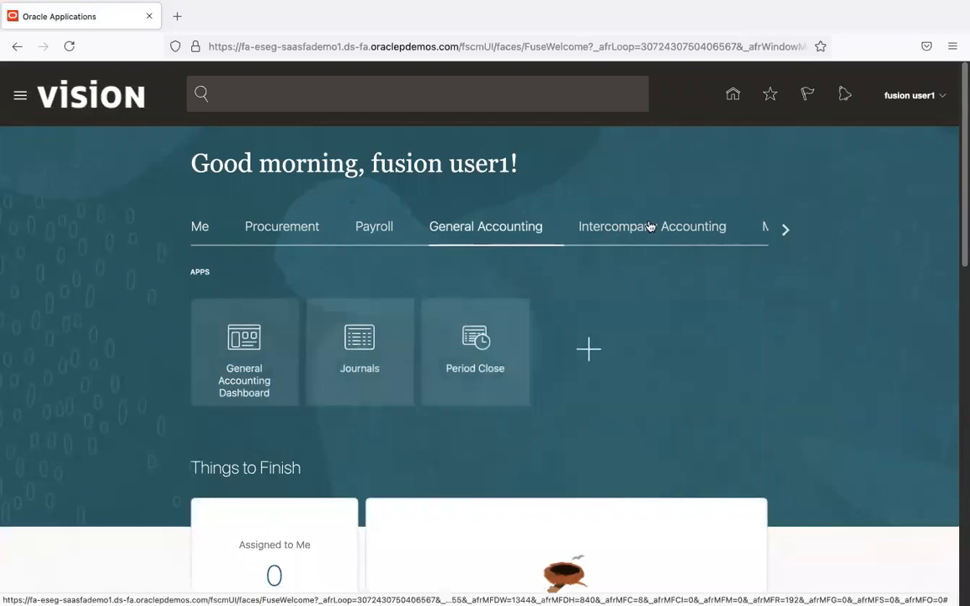
click(650, 225)
click(785, 229)
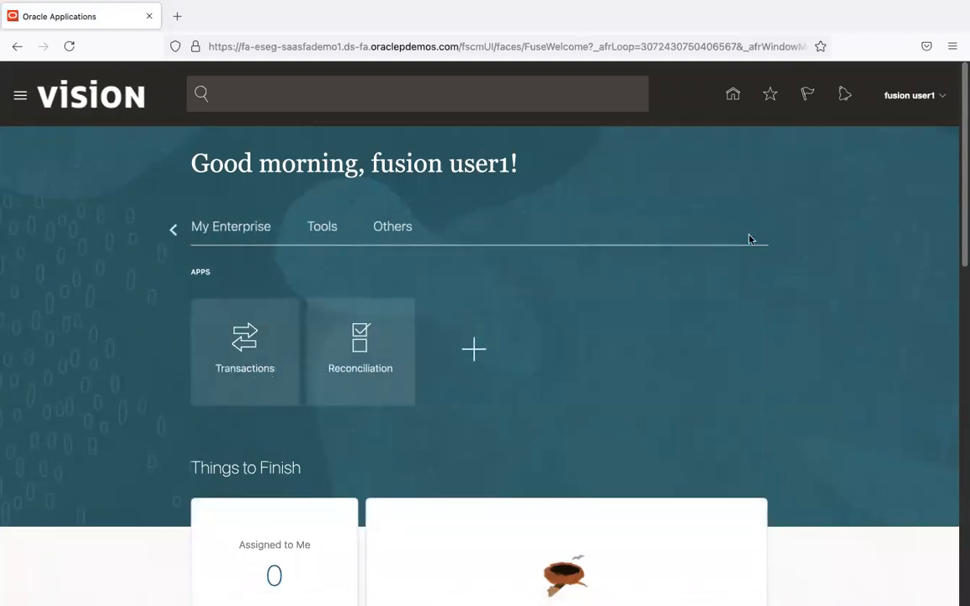
click(242, 231)
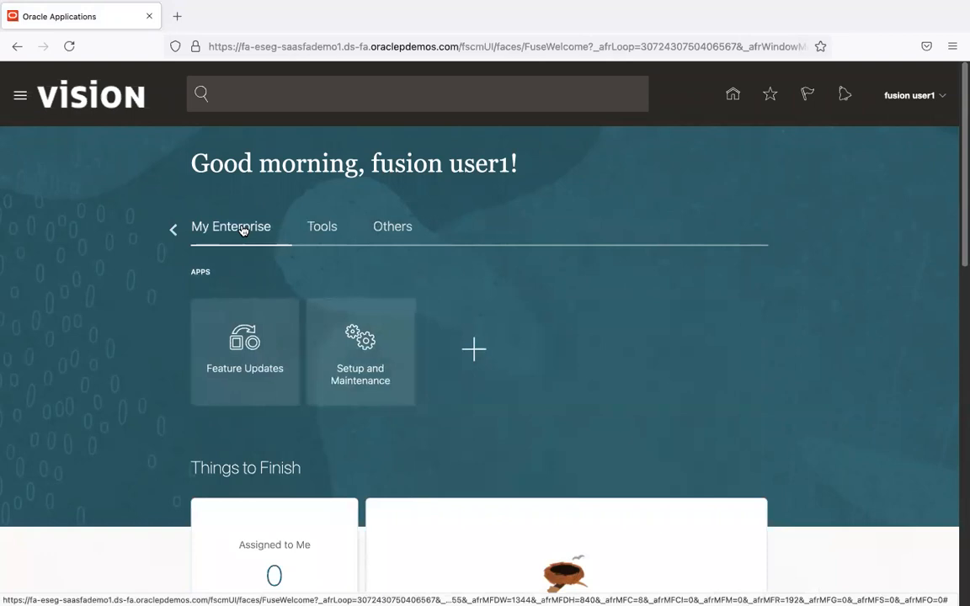
click(394, 232)
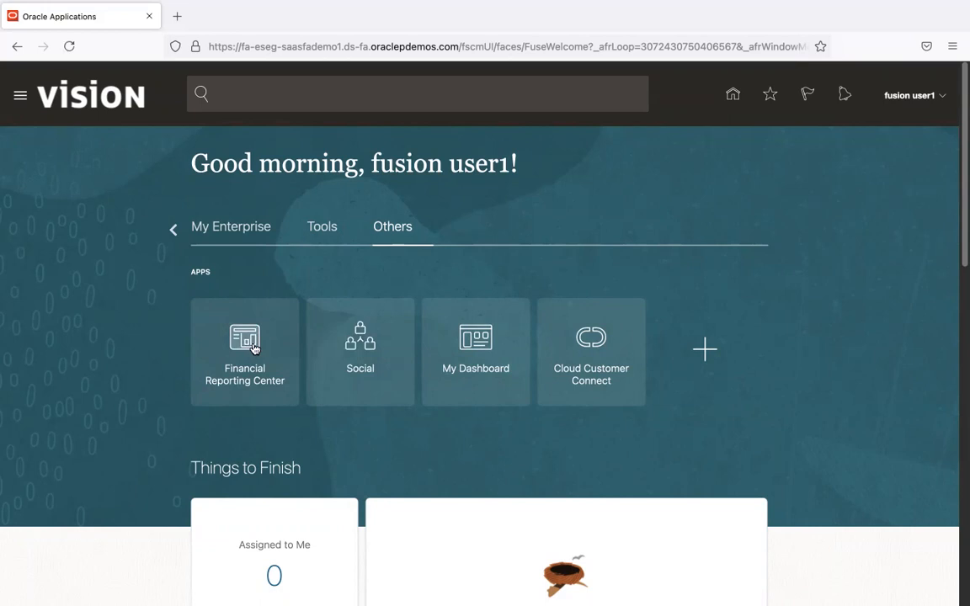
click(173, 228)
click(179, 230)
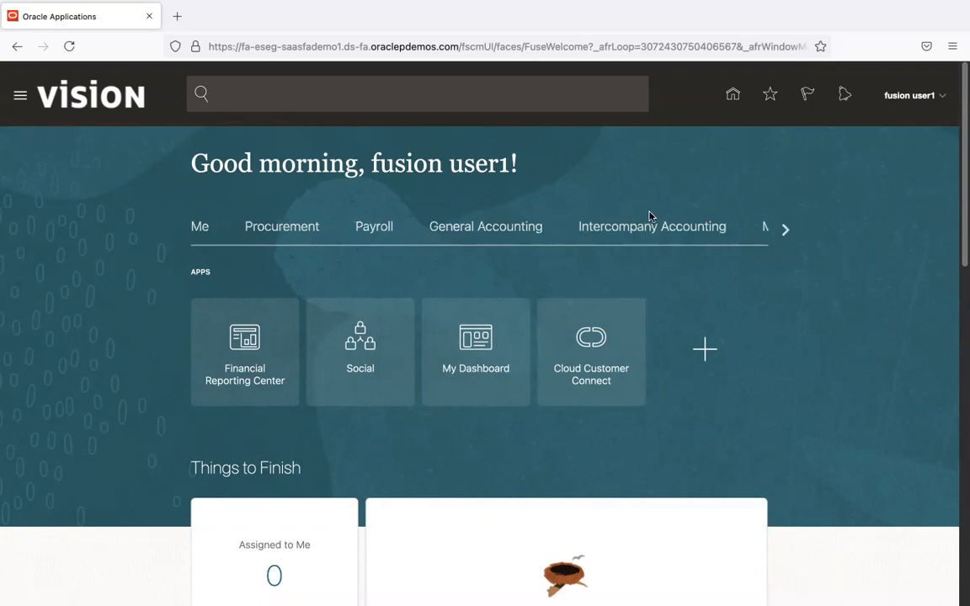
click(515, 227)
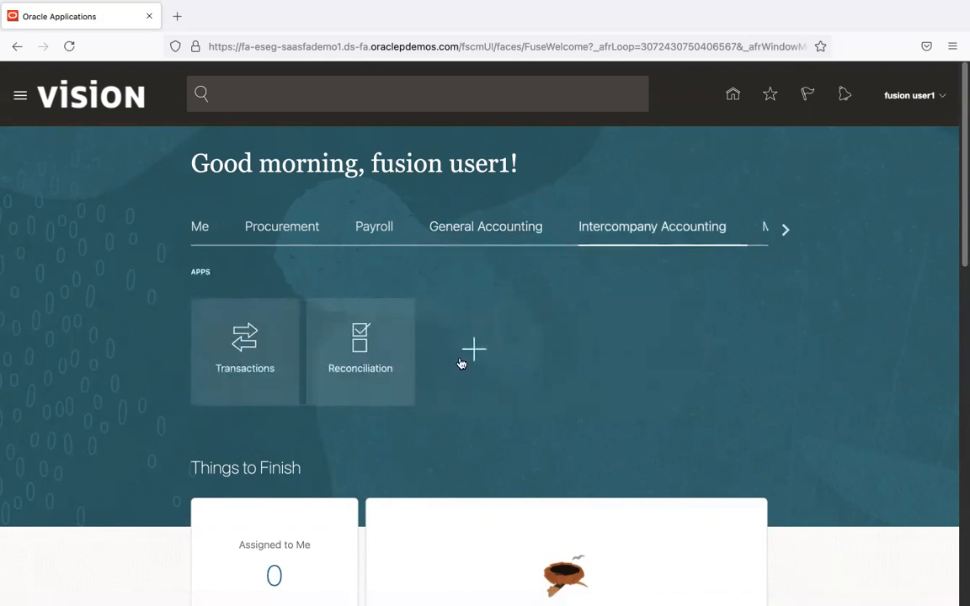
click(482, 226)
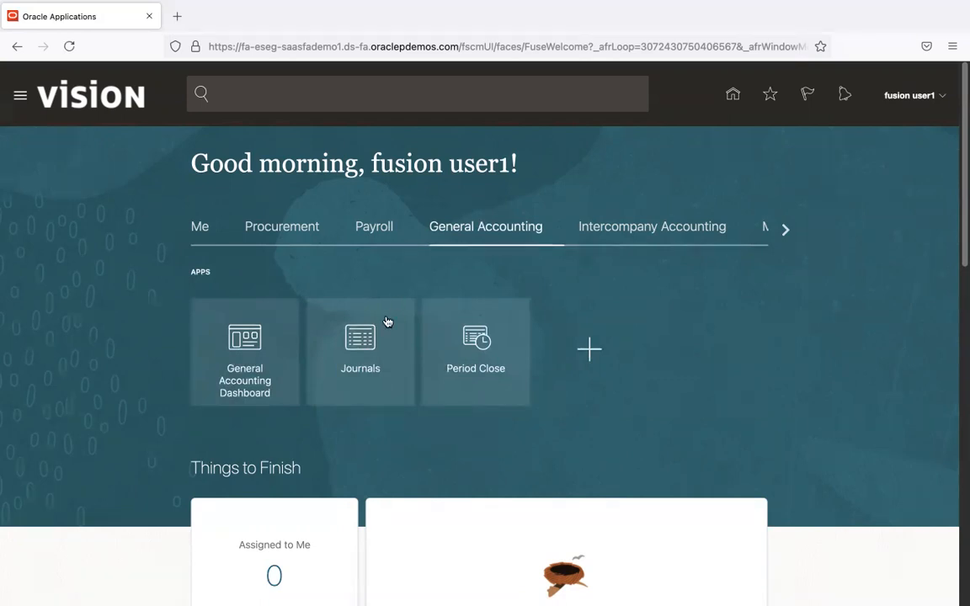
Open Journals from the General Accounting apps and compare its data access set request with the roles assigned in Chrome
click(373, 338)
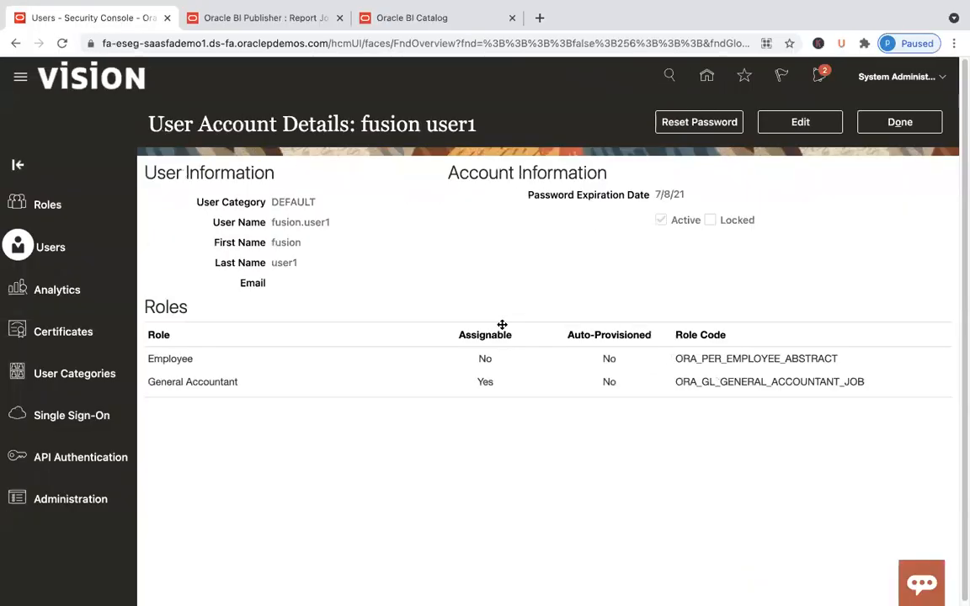
key(super+Tab)
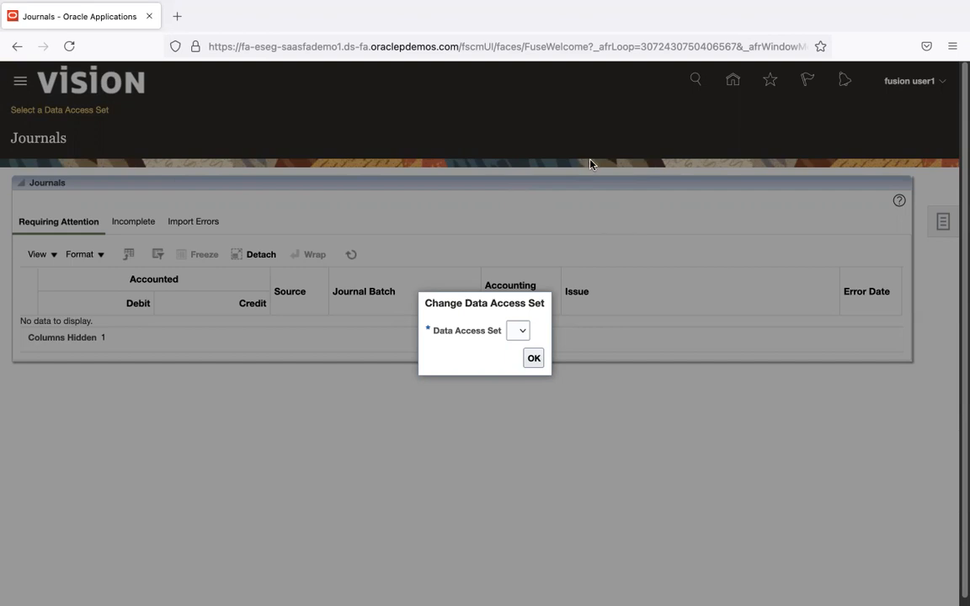
key(super+Tab)
key(Tab)
click(359, 46)
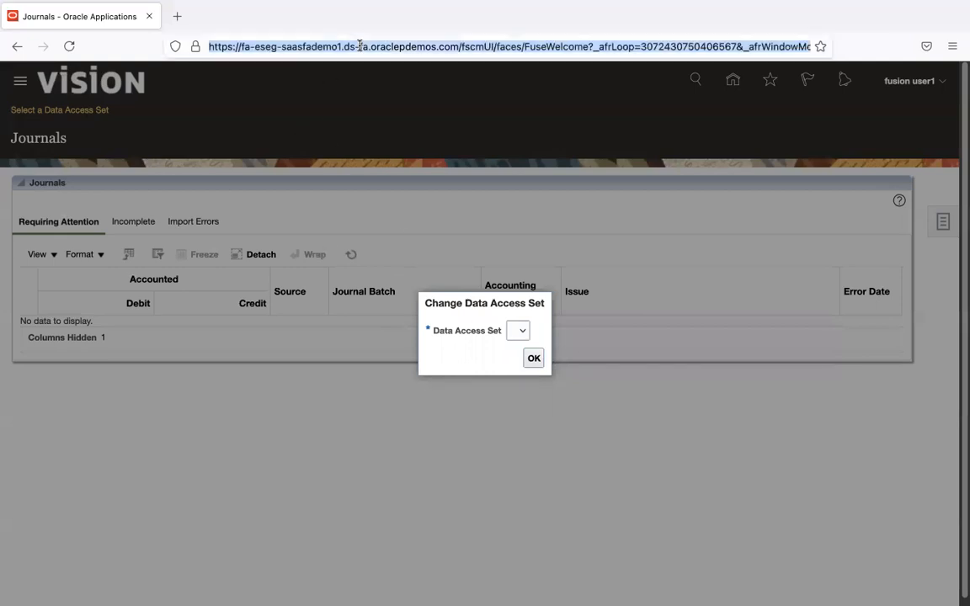
click(414, 47)
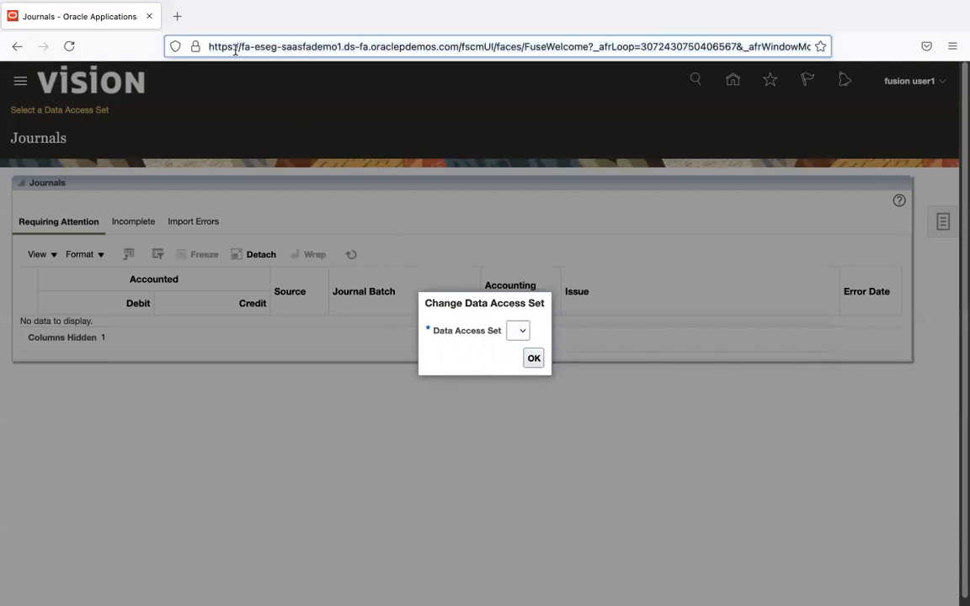
shift+click(209, 47)
key(ctrl+c)
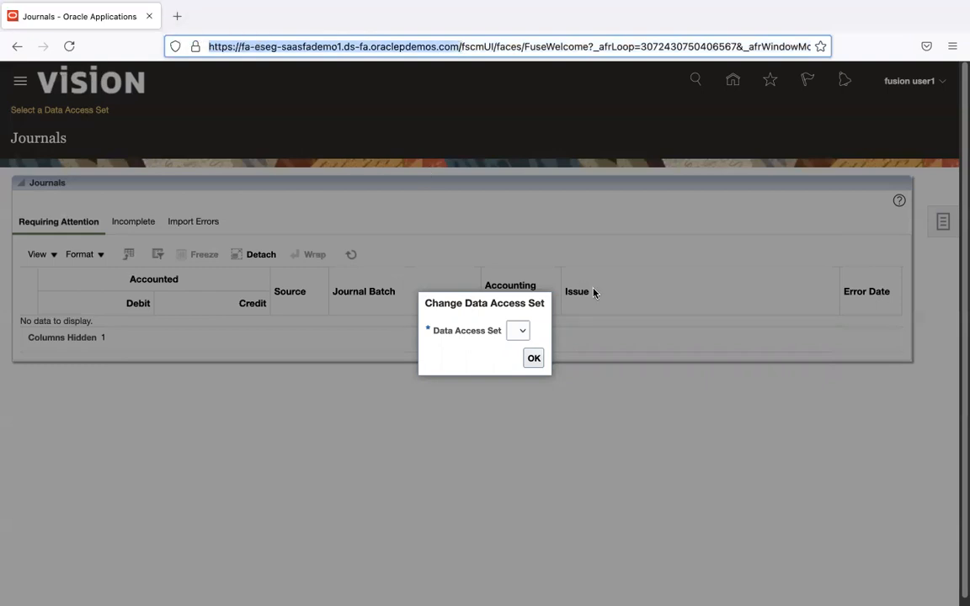
click(613, 267)
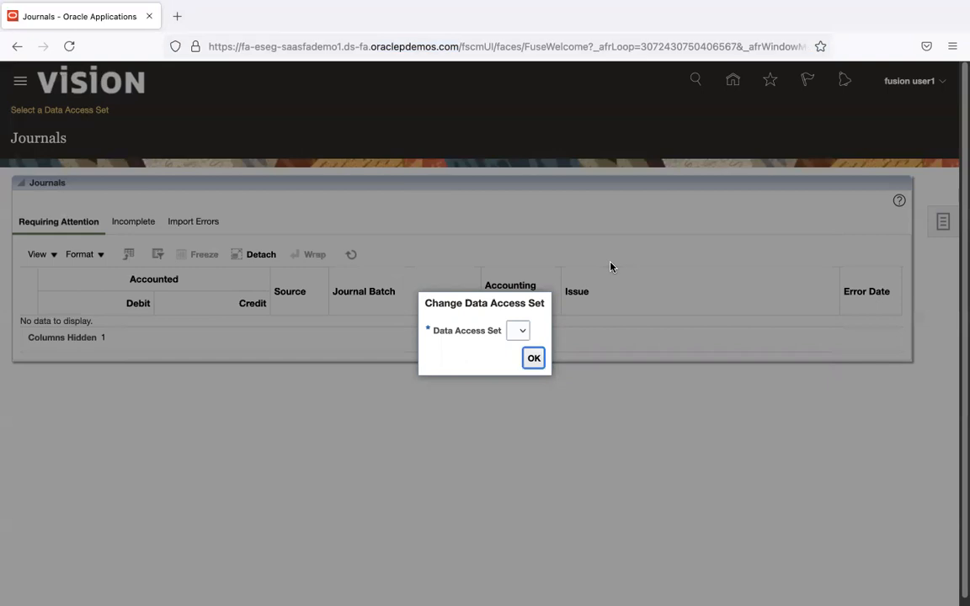
Try to confirm the empty data access set, and replace the Journals tab with a new tab opened at the copied address
click(533, 358)
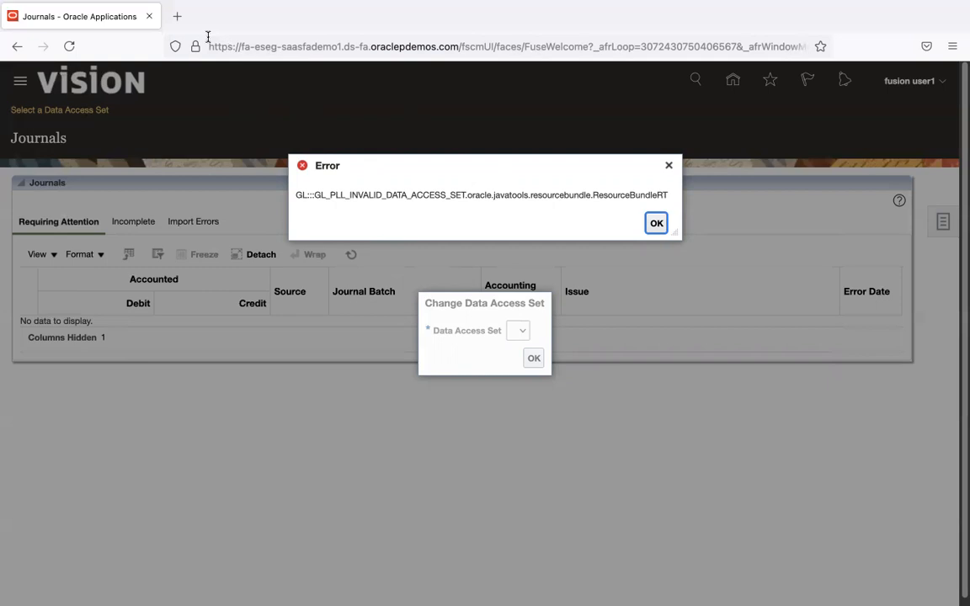
click(177, 16)
key(ctrl+v)
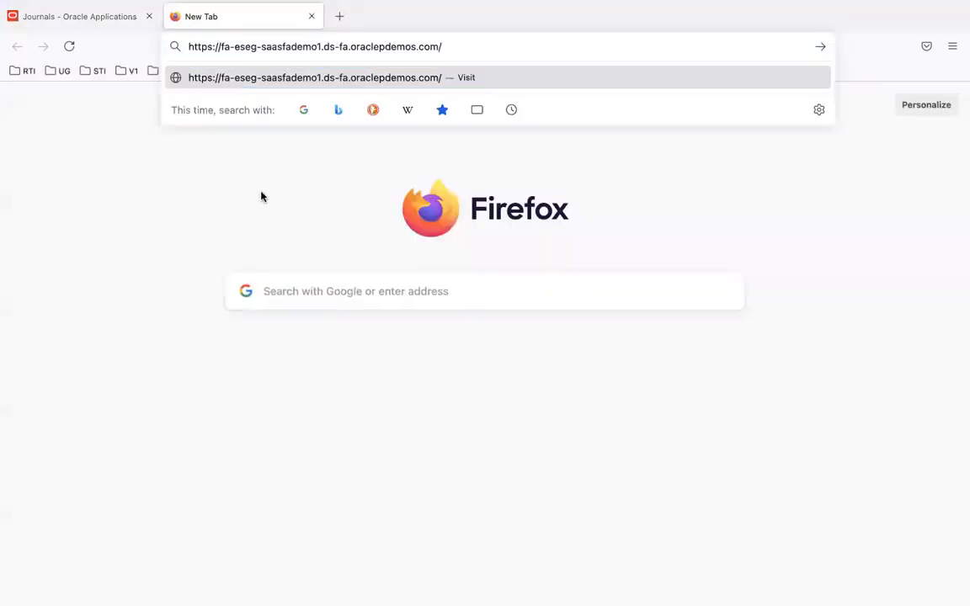
key(Return)
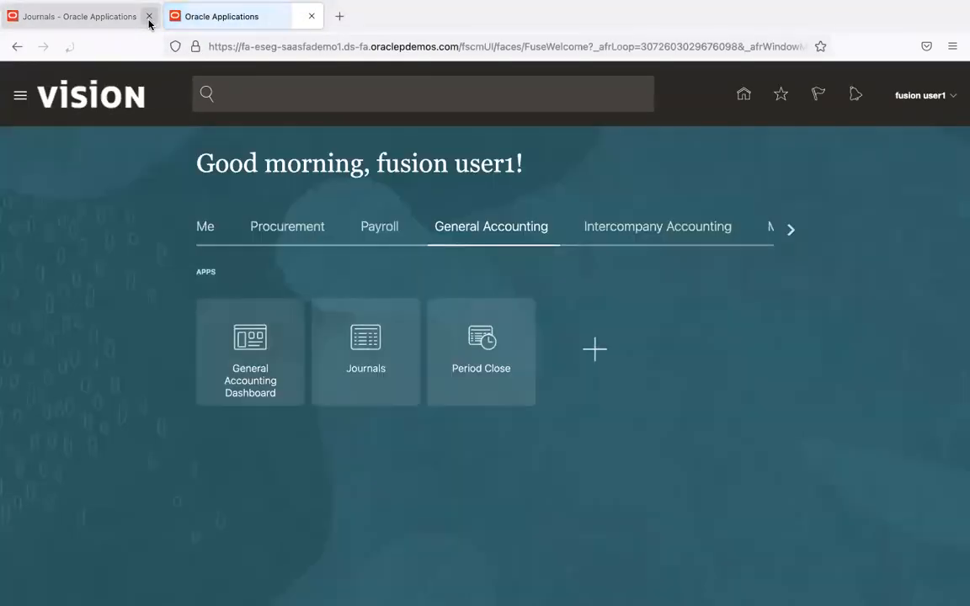
click(149, 17)
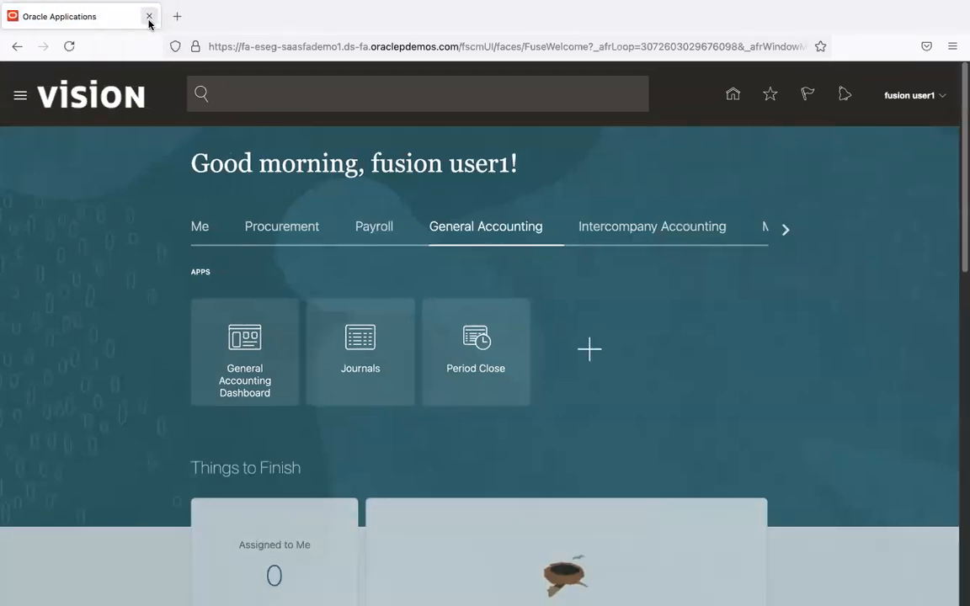
Check the Intercompany Accounting and General Accounting sections again, and switch to Atom to reread the job roles in the security notes
click(642, 241)
click(645, 236)
click(466, 232)
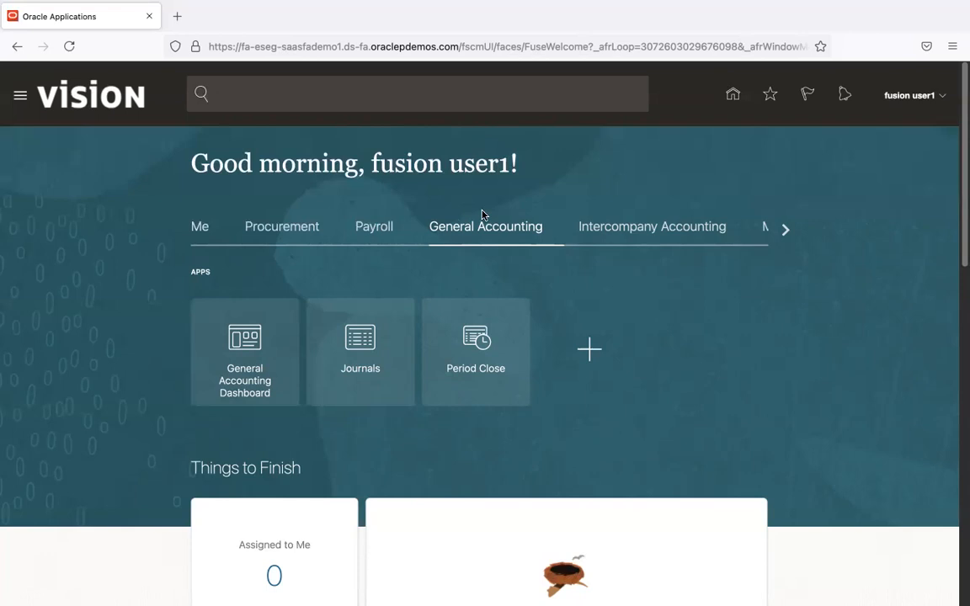
key(super+Tab)
key(super+Tab)
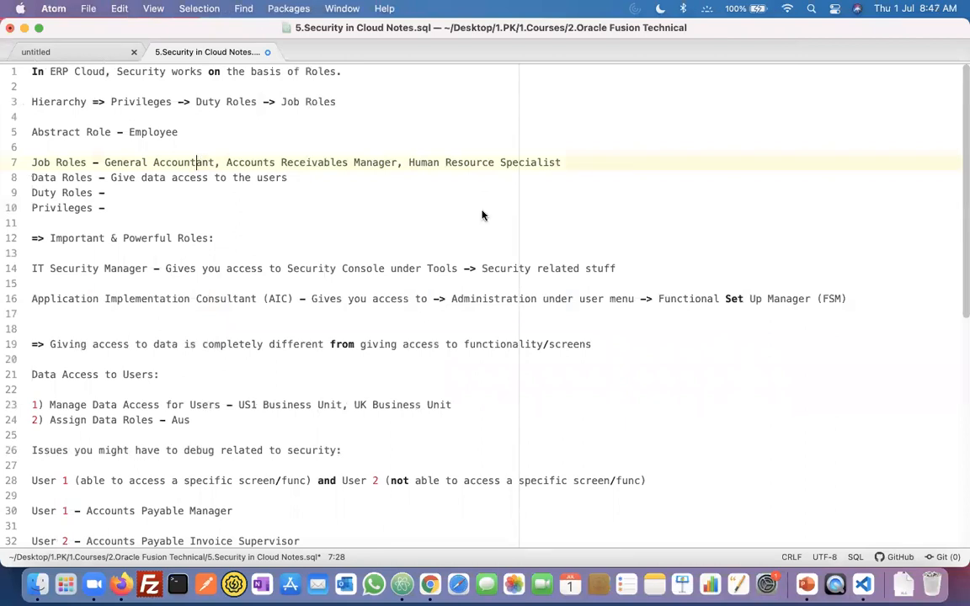
Edit fusion user1's account in Chrome and add the Accounts Receivable Manager role with code ORA_AR_ACCOUNTS_RECEIVABLE_MANAGER_JOB
key(super+Tab)
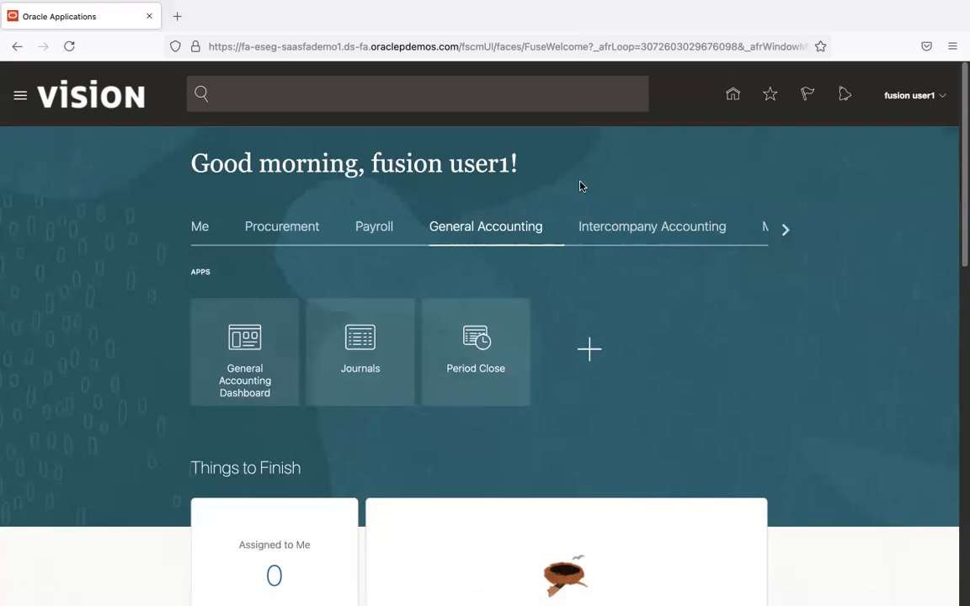
key(super+Tab)
key(super+Tab)
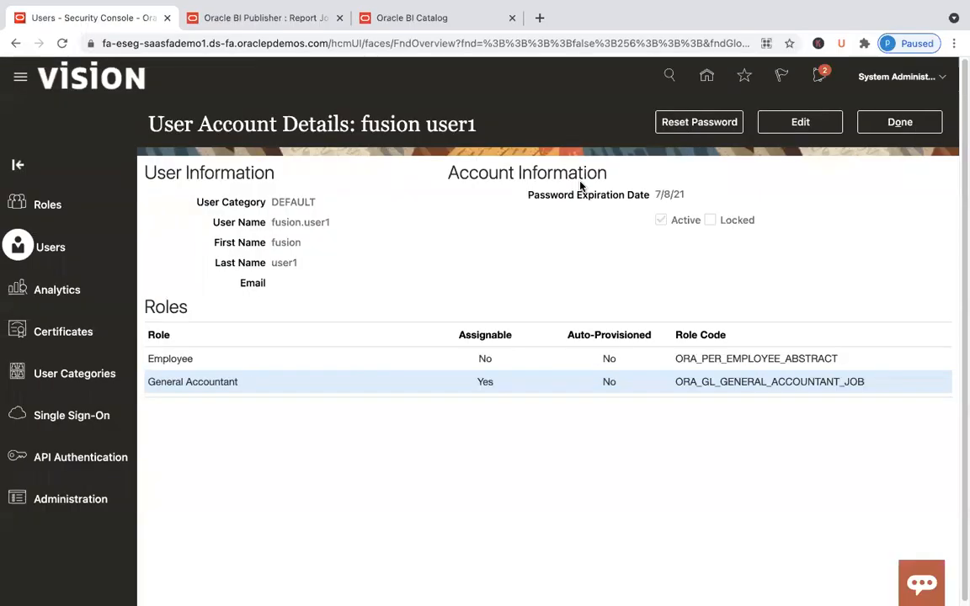
click(797, 126)
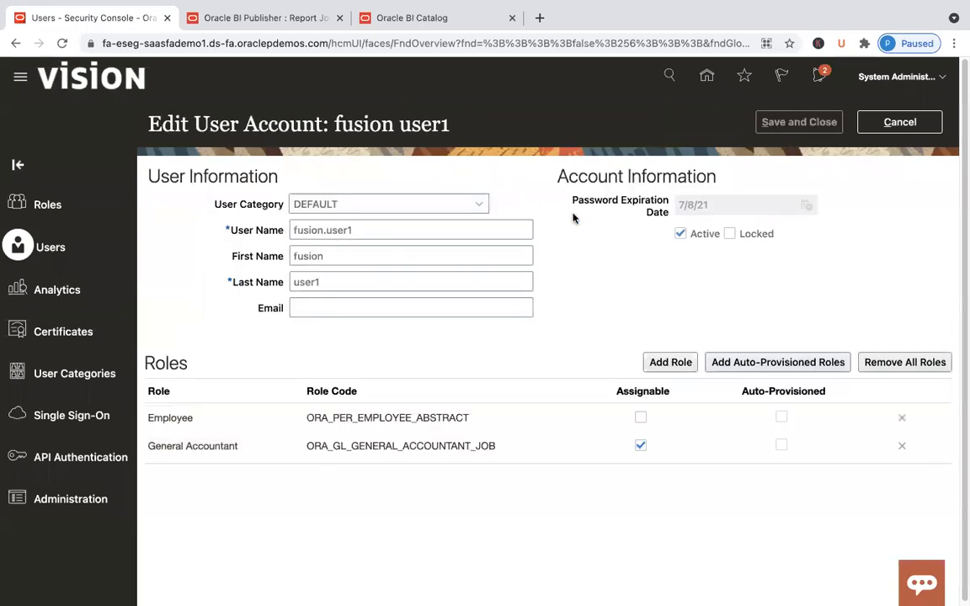
click(665, 362)
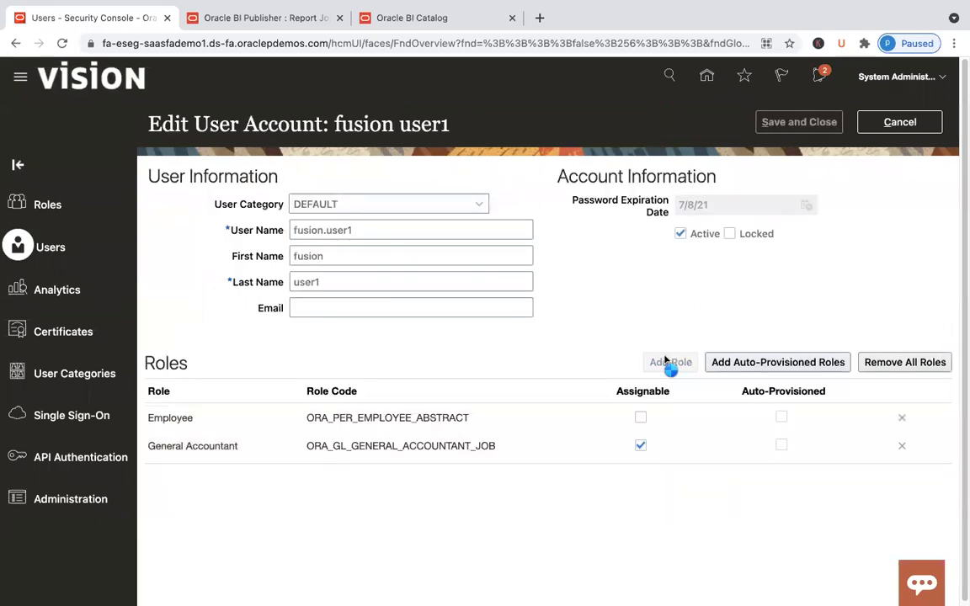
text(Accounts Rece)
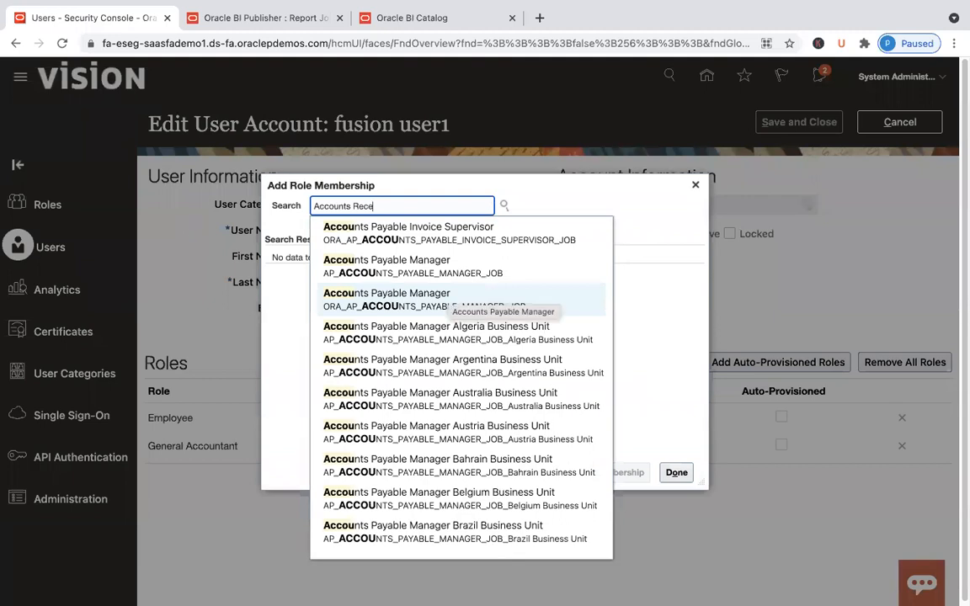
text(ivable)
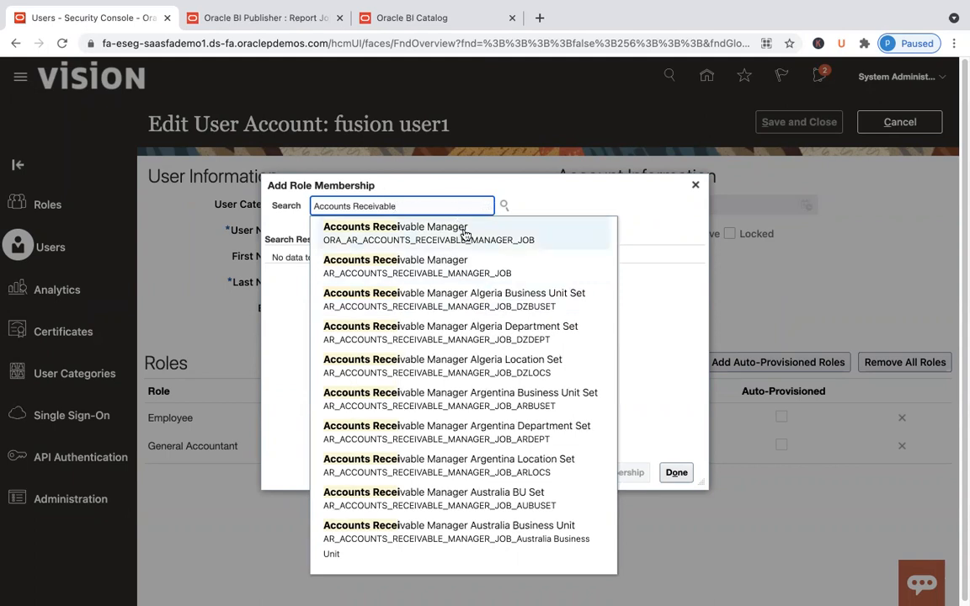
click(465, 233)
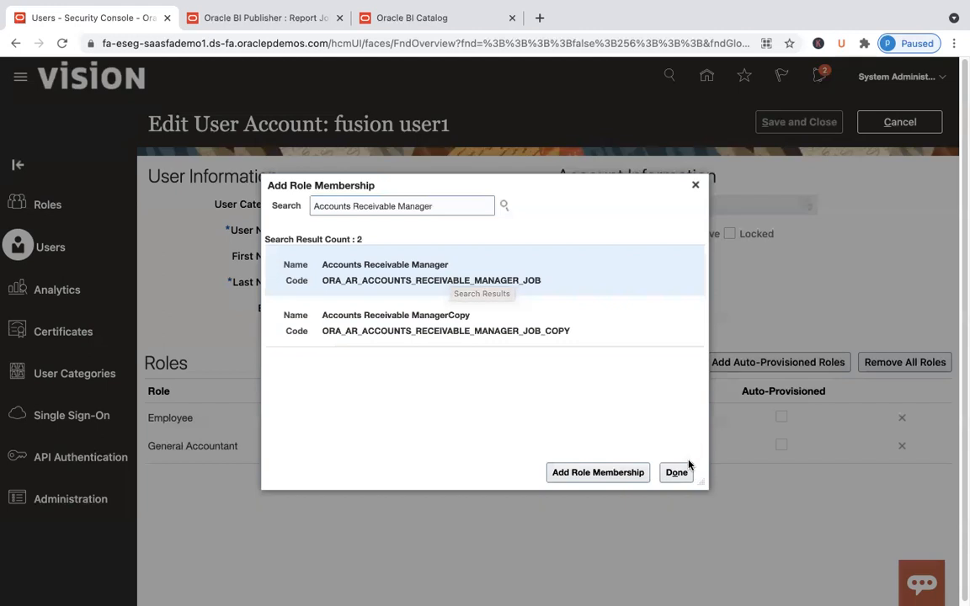
click(635, 475)
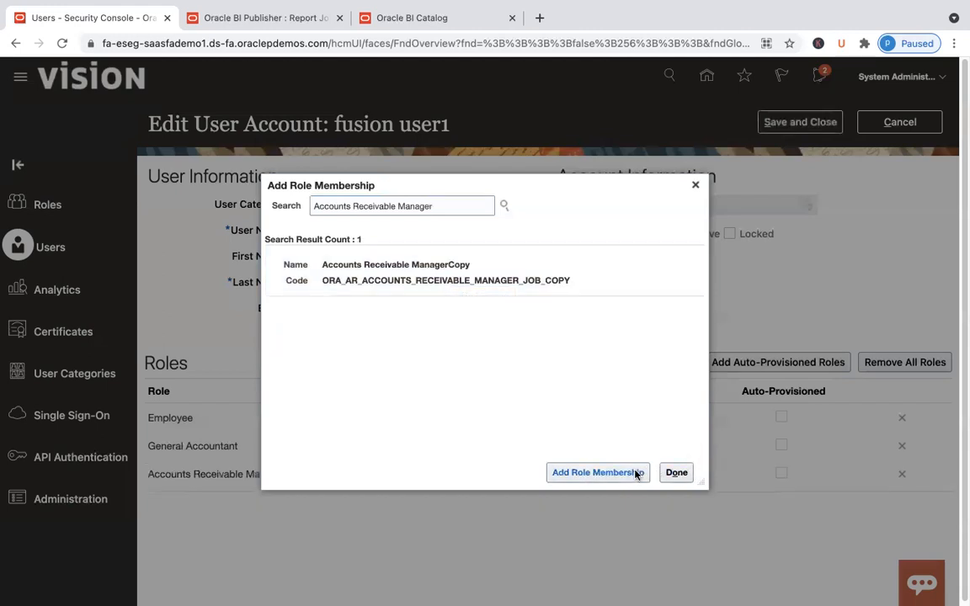
Add the Accounts Receivable Specialist role with code ORA_AR_ACCOUNTS_RECEIVABLE_SPECIALIST_JOB and save the user account
double_click(416, 210)
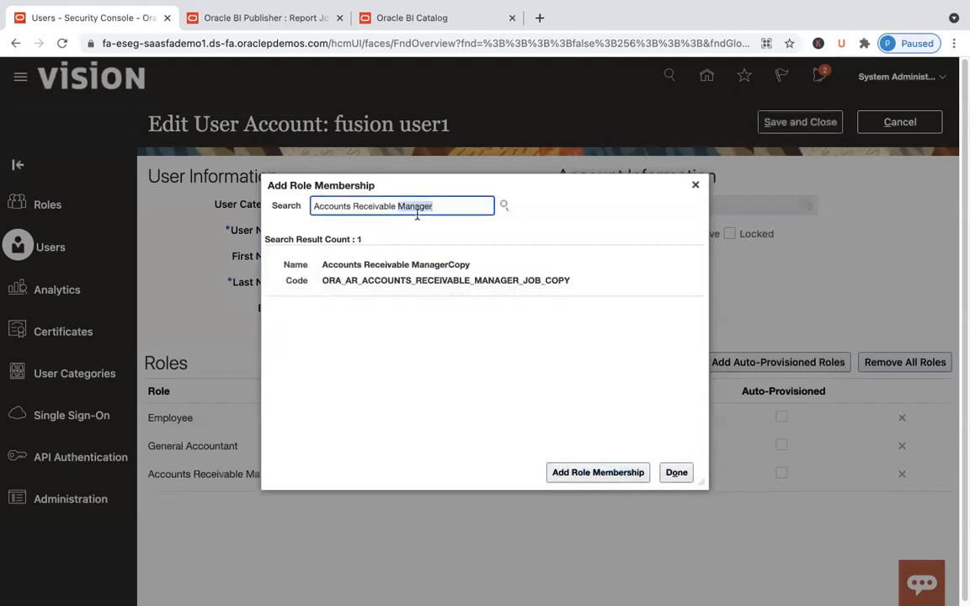
key(BackSpace)
key(BackSpace)
key(BackSpace)
text(es)
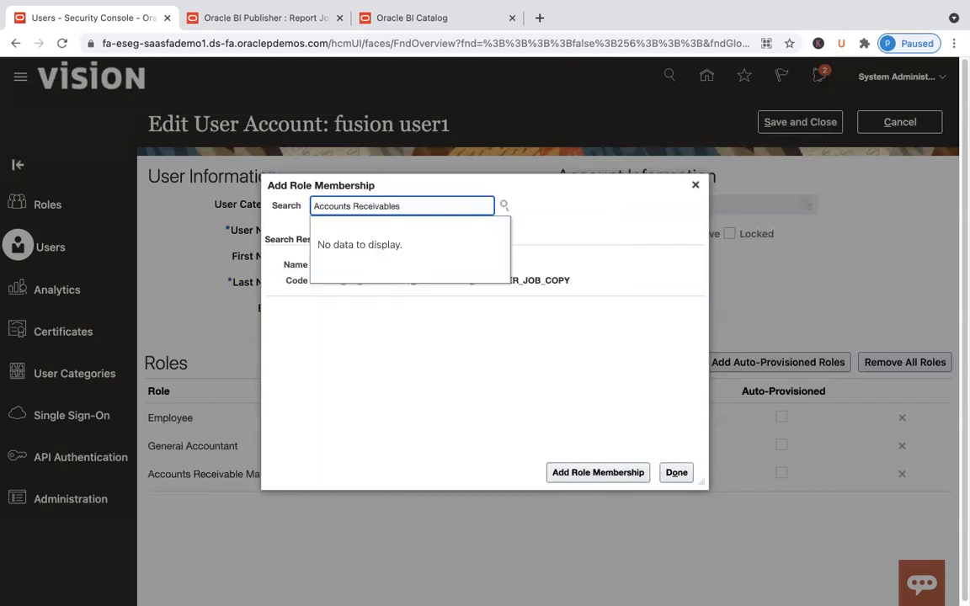
key(BackSpace)
key(BackSpace)
key(BackSpace)
key(BackSpace)
key(BackSpace)
key(BackSpace)
key(BackSpace)
key(BackSpace)
key(BackSpace)
text(Rece)
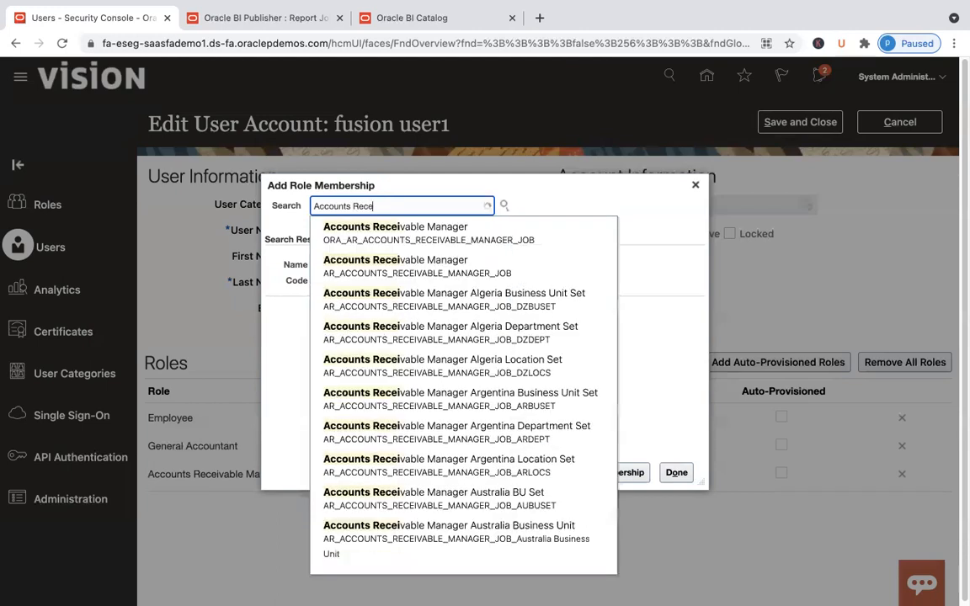
text(ivable Sp)
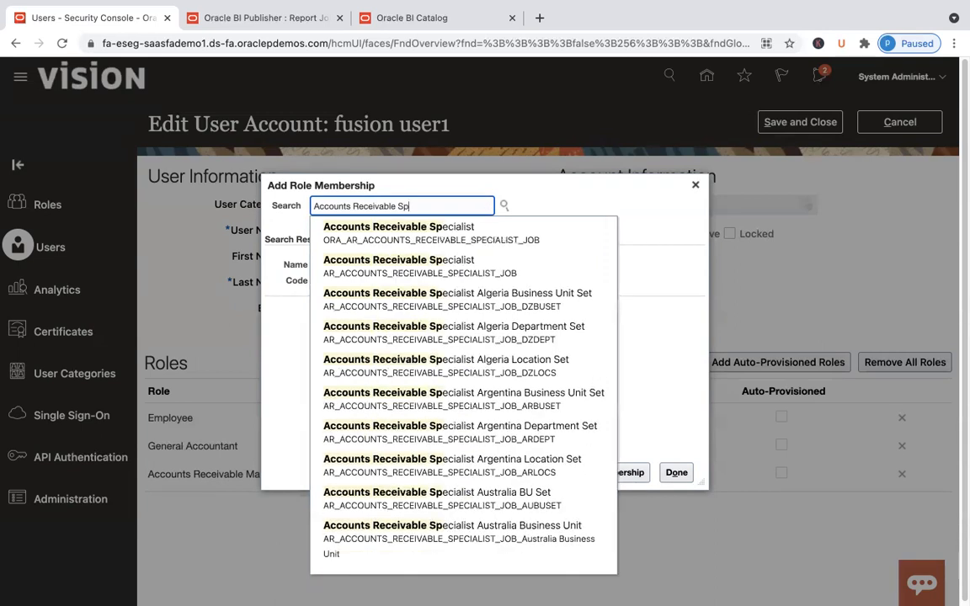
click(427, 227)
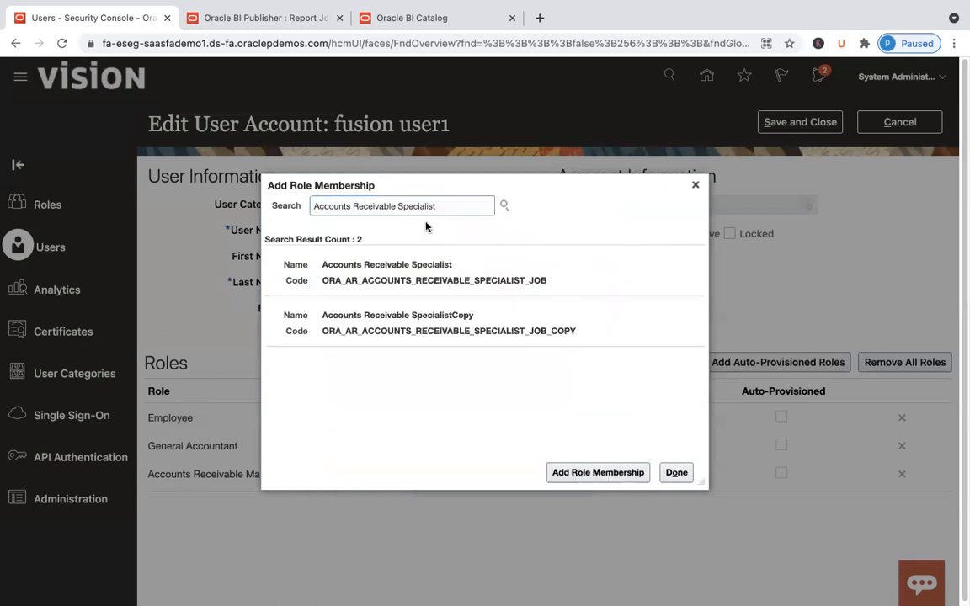
click(462, 268)
click(576, 472)
click(695, 186)
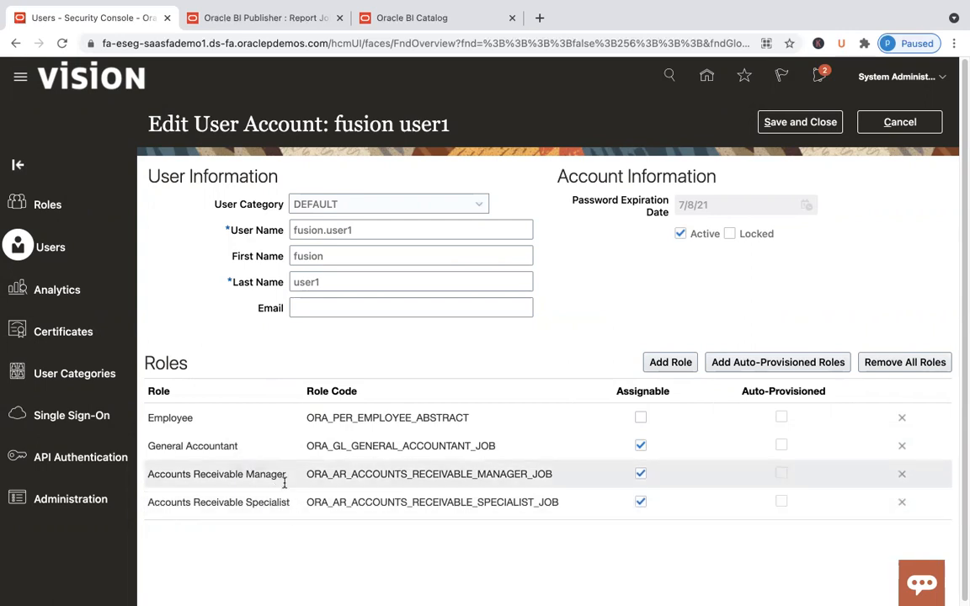
click(787, 125)
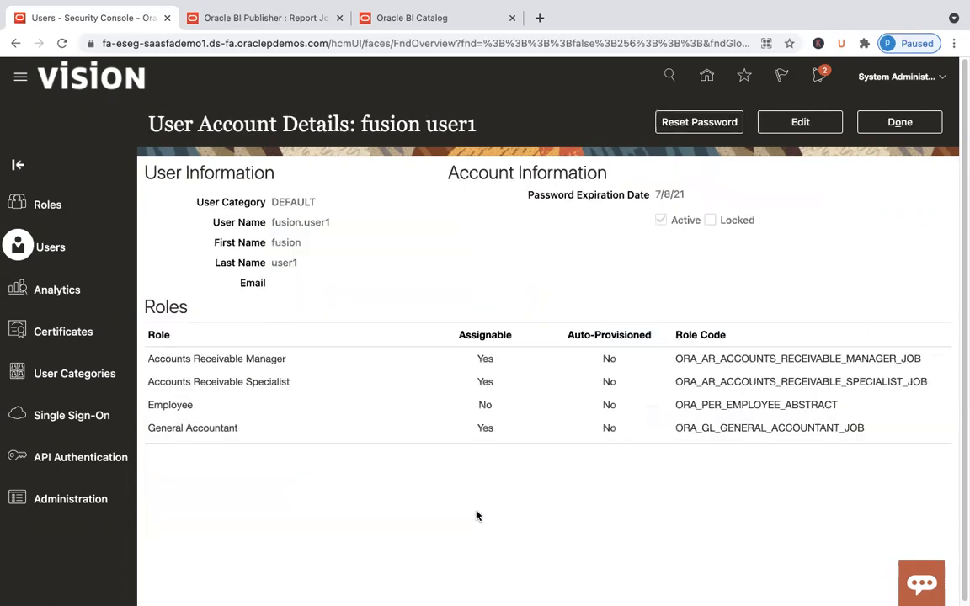
Switch to Firefox, sign out of Oracle Applications Cloud and sign back in as fusion.user1 with the saved credentials
key(super+Tab)
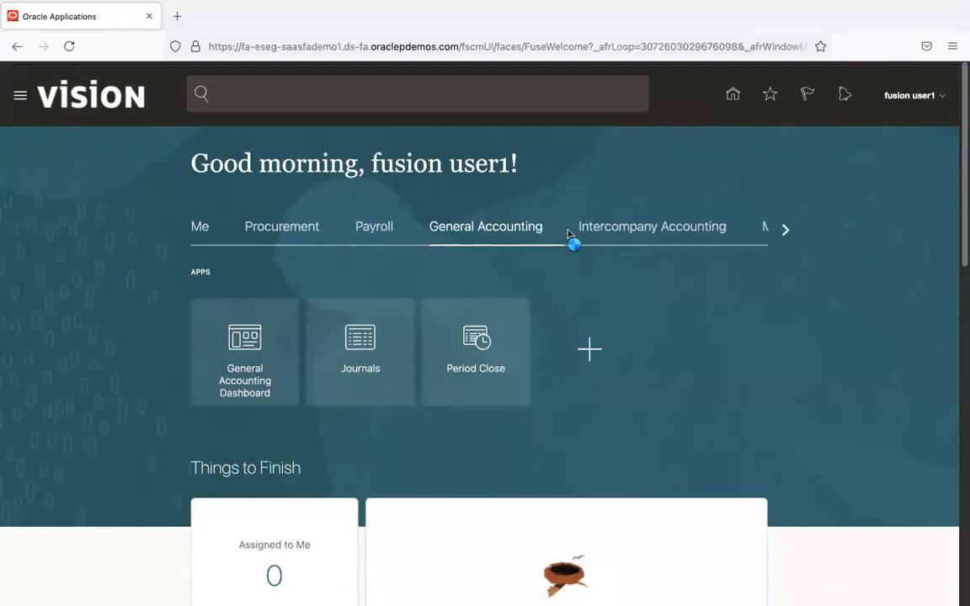
click(910, 95)
click(908, 126)
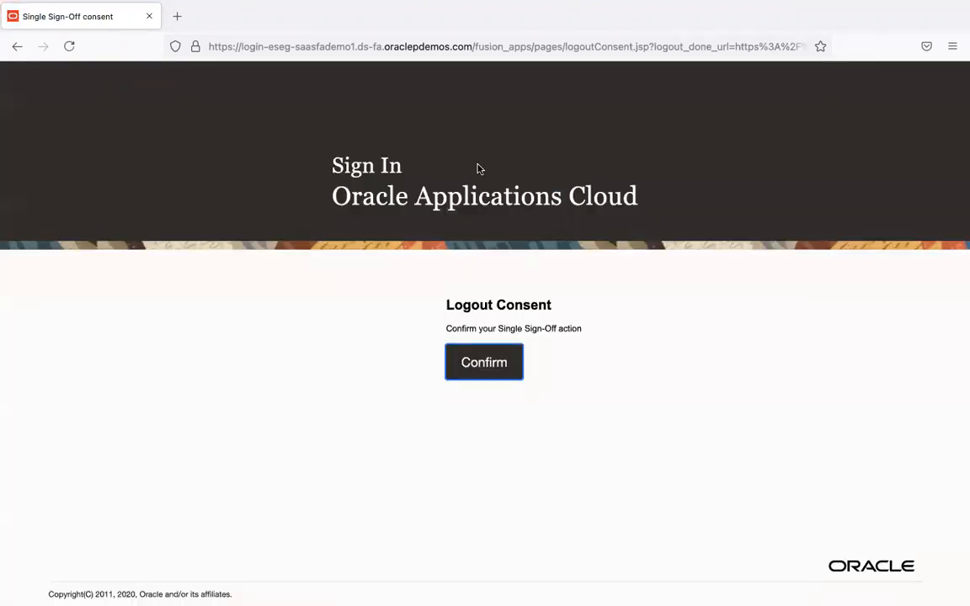
click(468, 363)
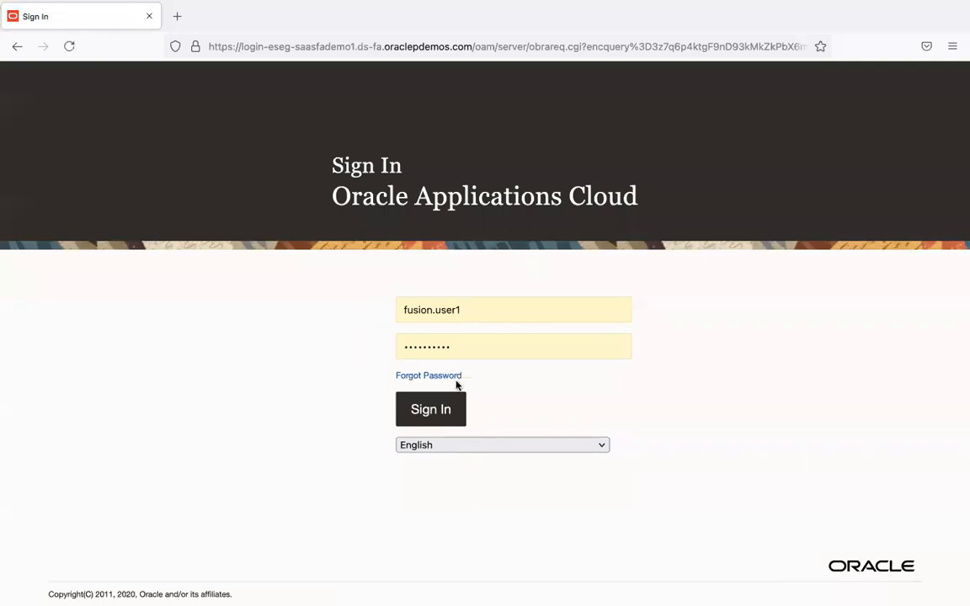
click(444, 410)
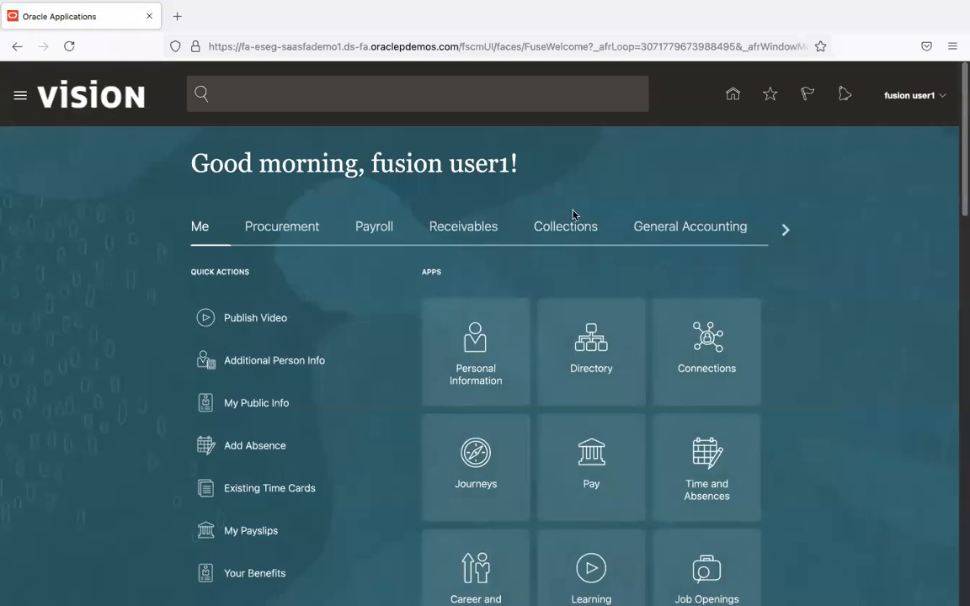
Open Billing from the Receivables apps and check which business units a new invoice transaction offers, discarding the transaction
click(474, 228)
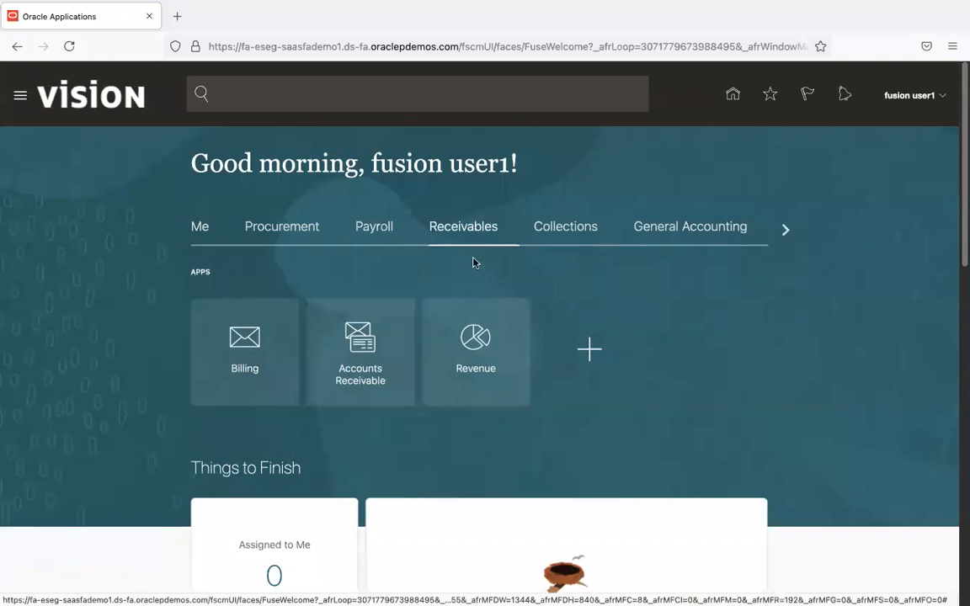
click(252, 354)
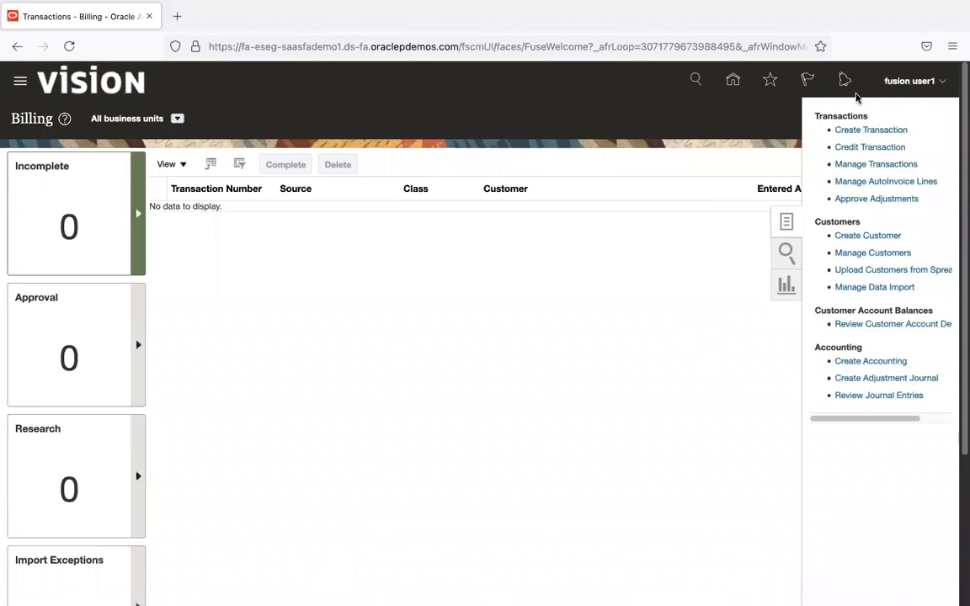
click(860, 131)
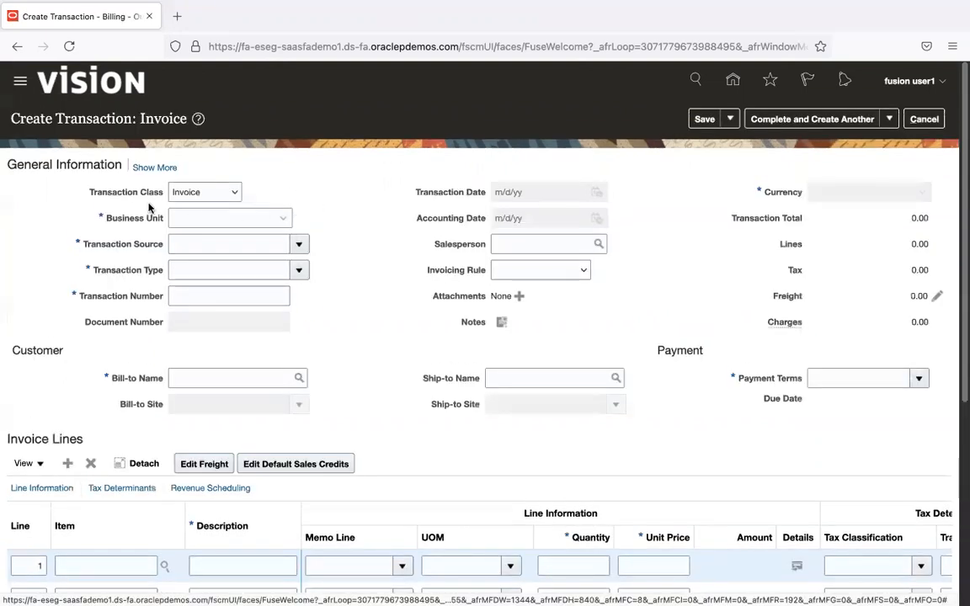
click(279, 219)
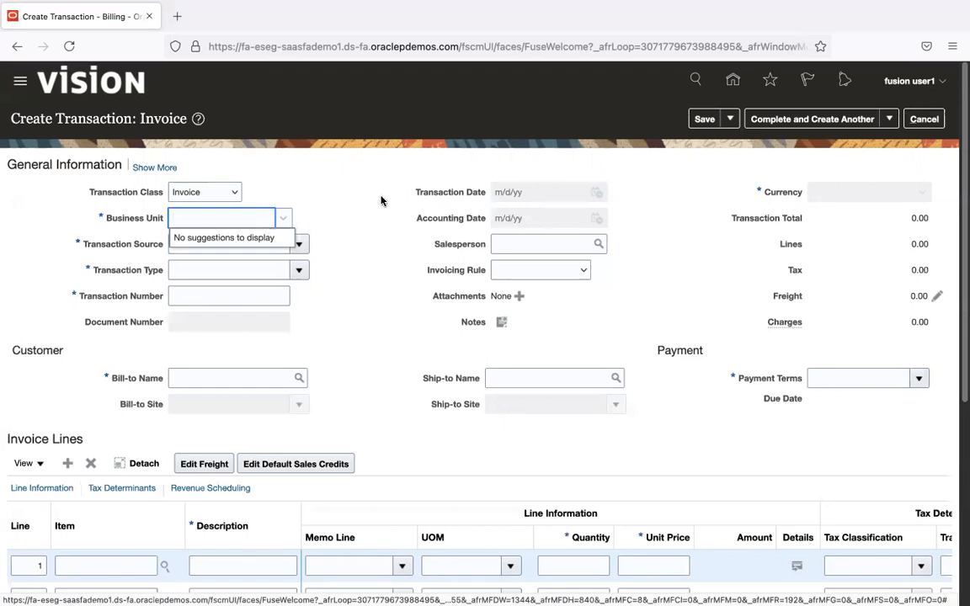
click(924, 119)
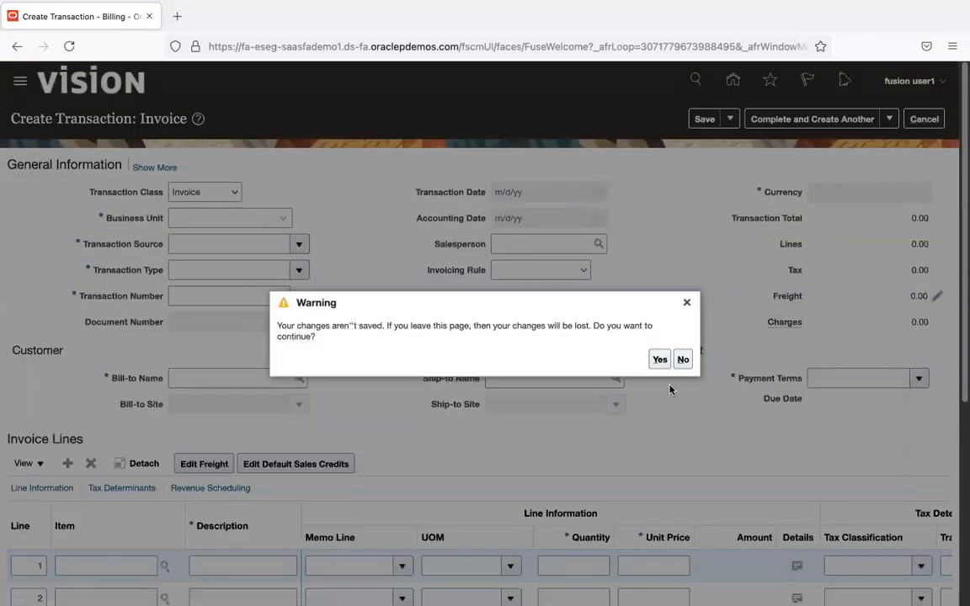
click(661, 360)
key(super+Tab)
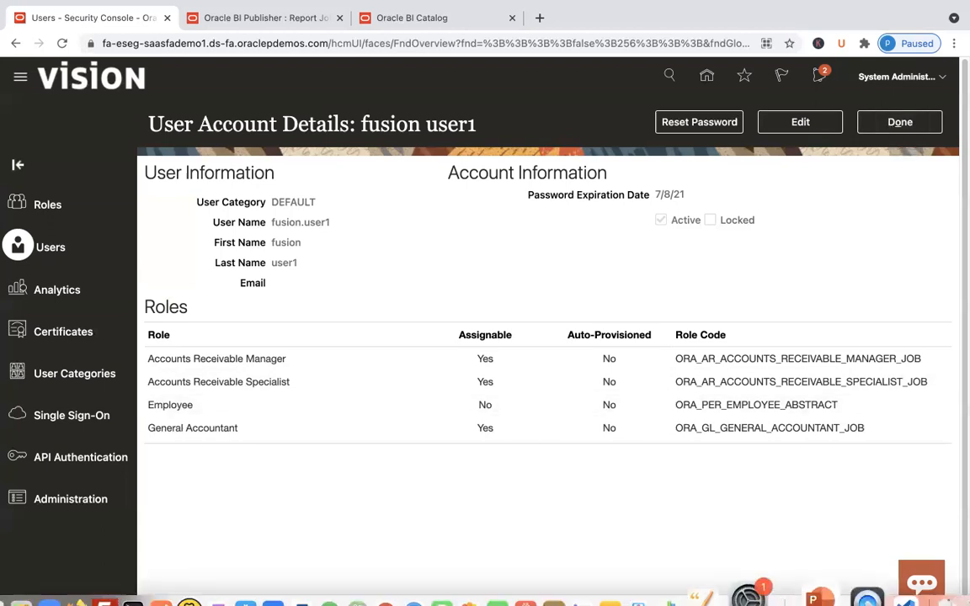
click(807, 560)
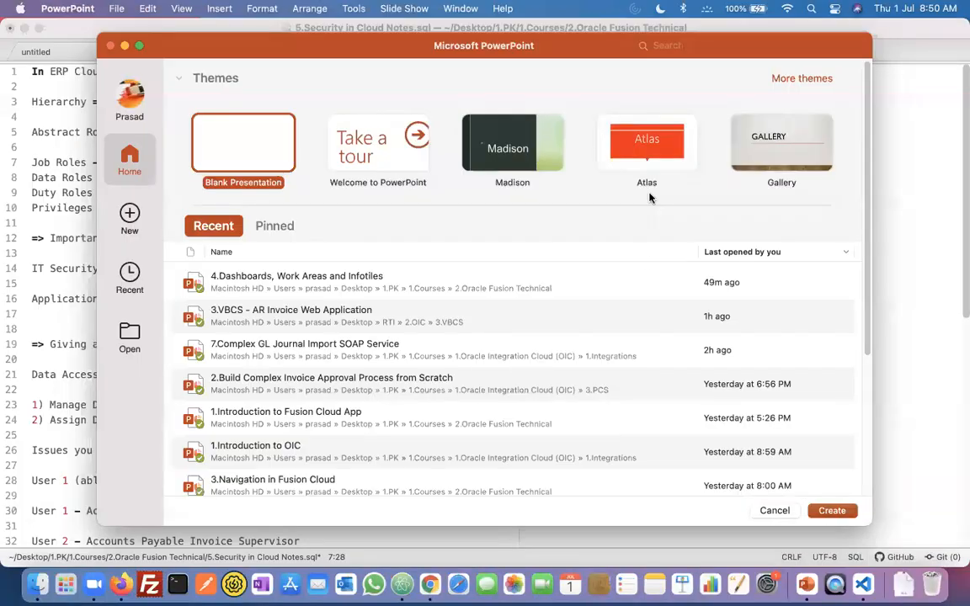
click(109, 48)
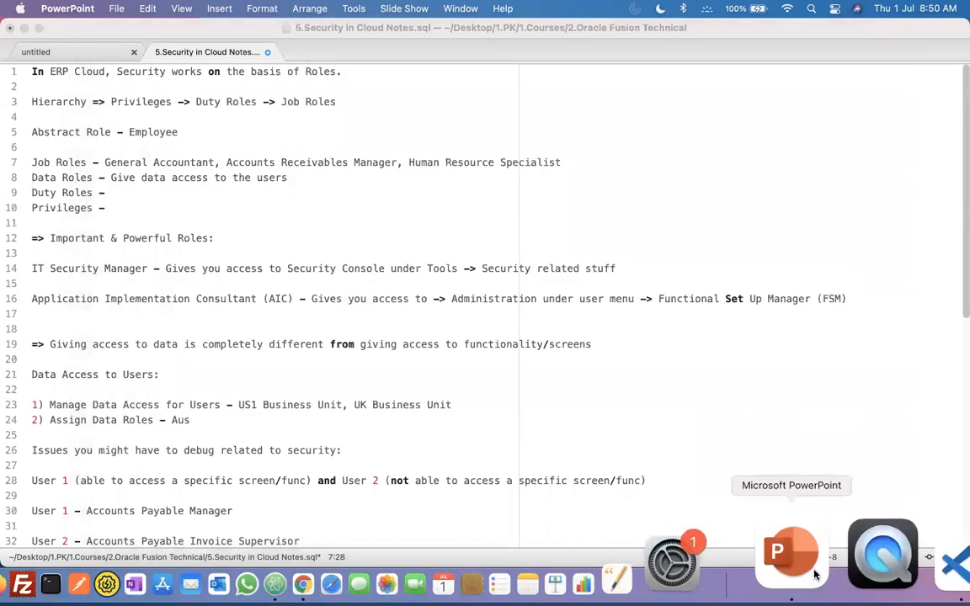
click(785, 562)
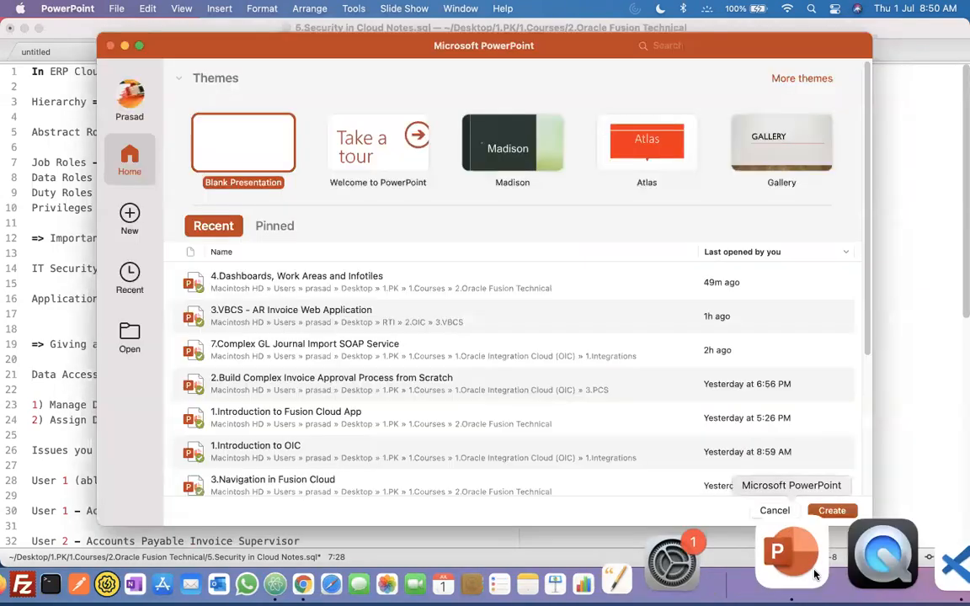
click(111, 47)
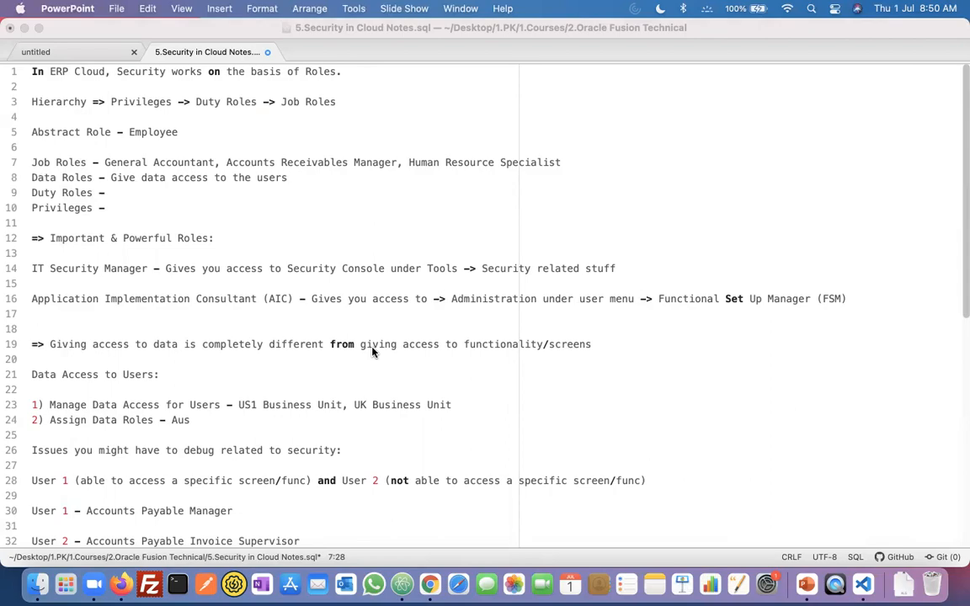
Leave fusion user1's account details in Chrome for the Security Console's Roles page, and return to the security notes
key(ctrl+Right)
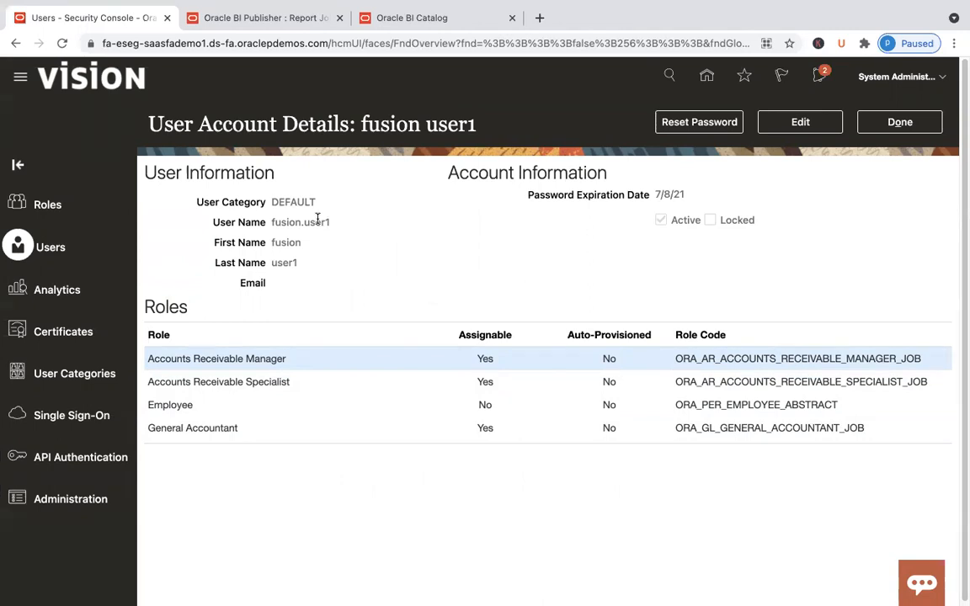
click(920, 128)
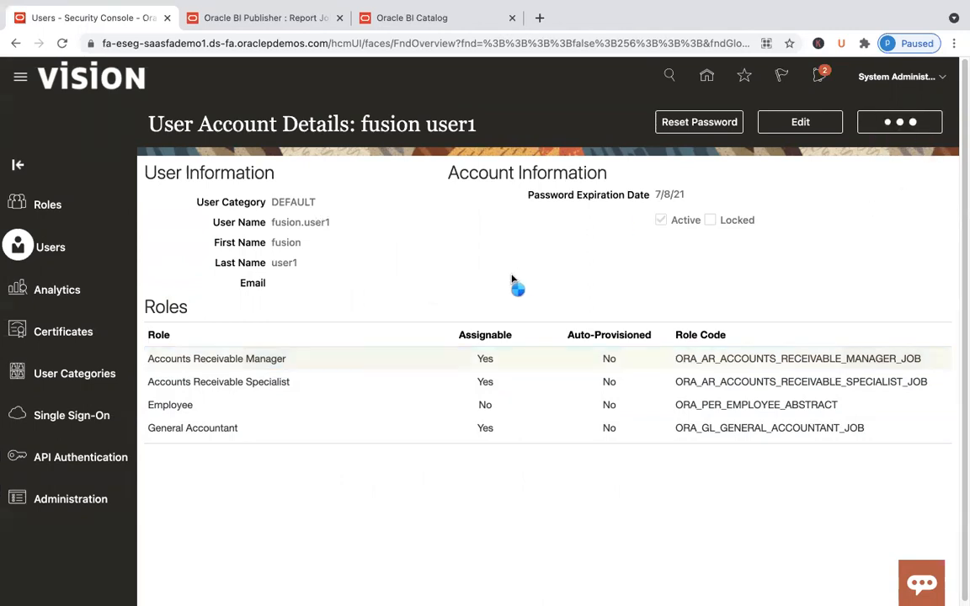
key(ctrl+Left)
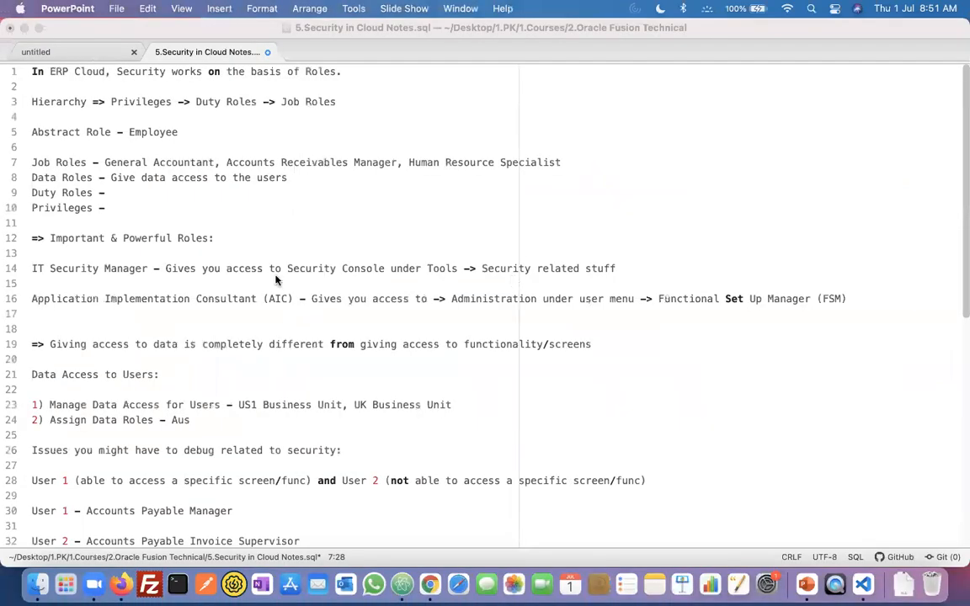
key(super+Tab)
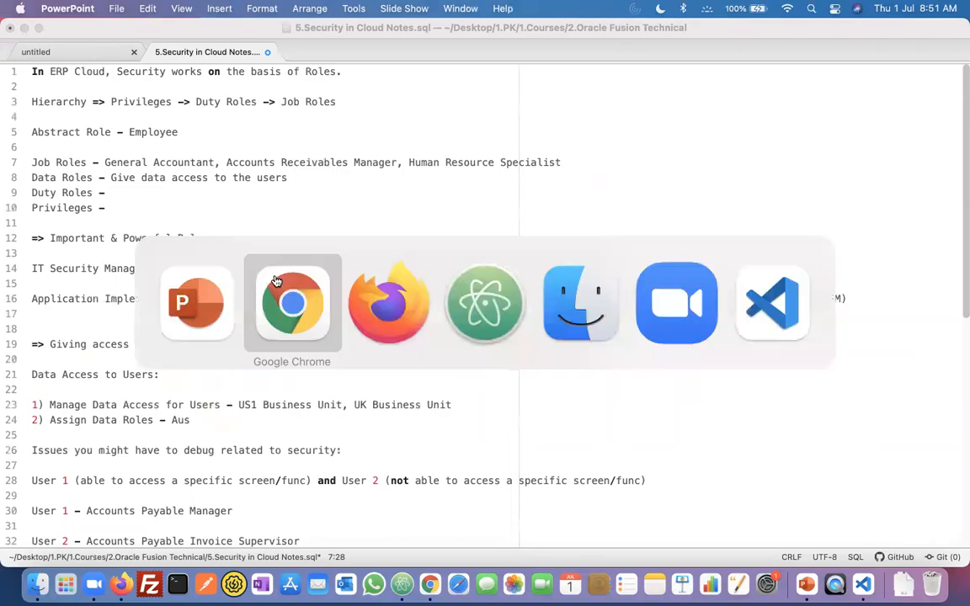
click(62, 205)
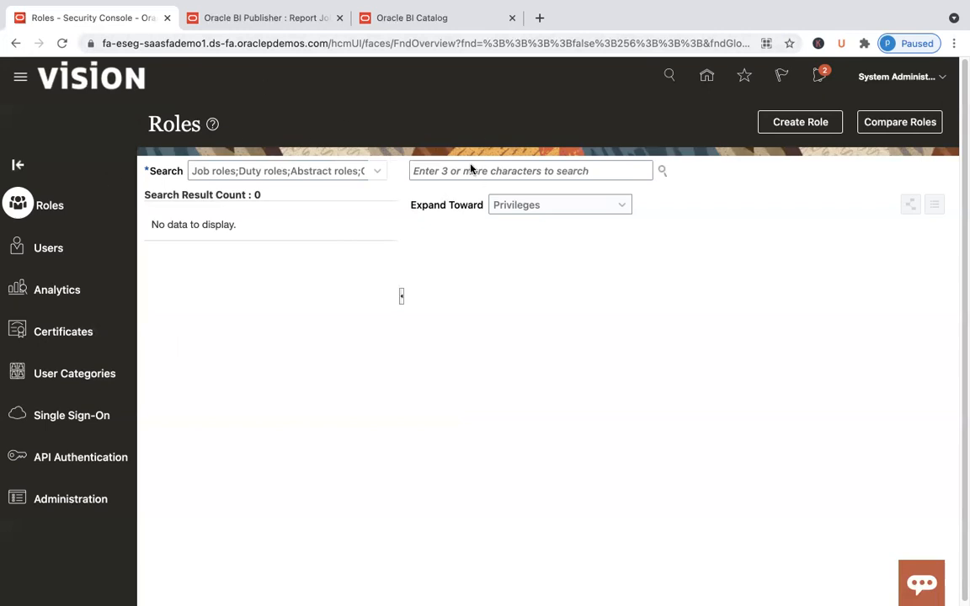
mouse_move(255, 11)
click(81, 250)
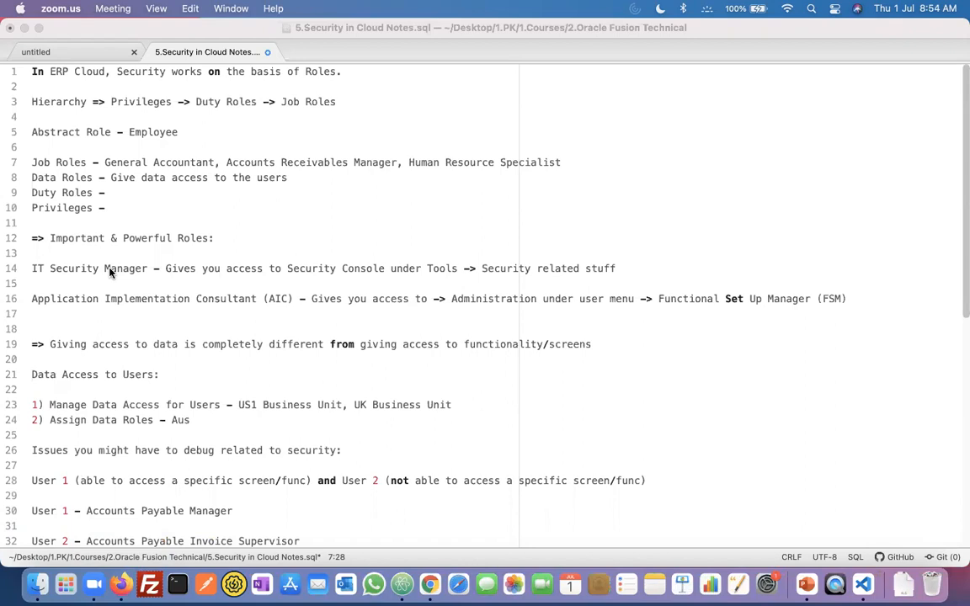
Leave the security notes for Finder and open the presentation 5.Security in Fusion Cloud.pptx from the 2.Oracle Fusion Technical folder
click(94, 194)
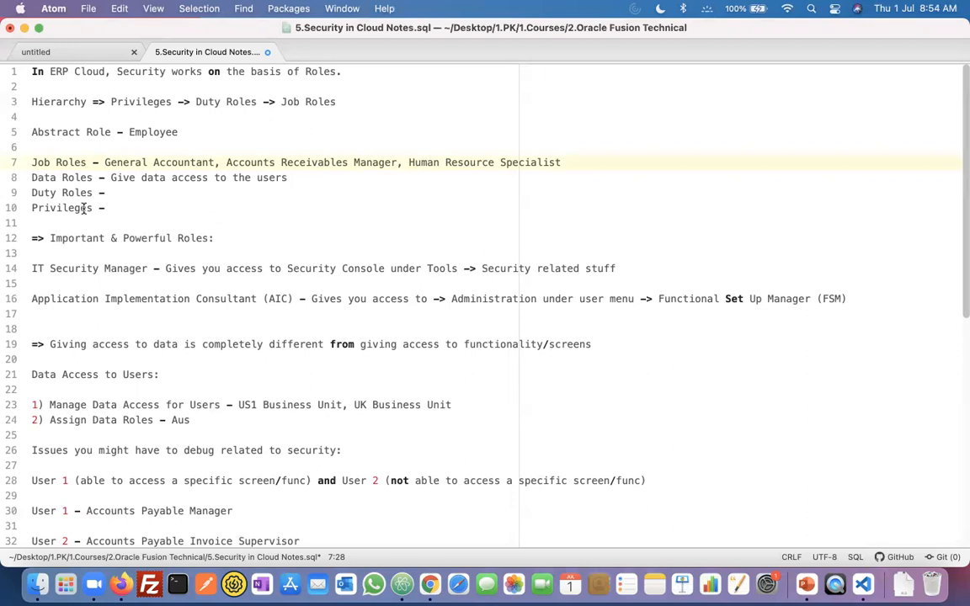
click(84, 208)
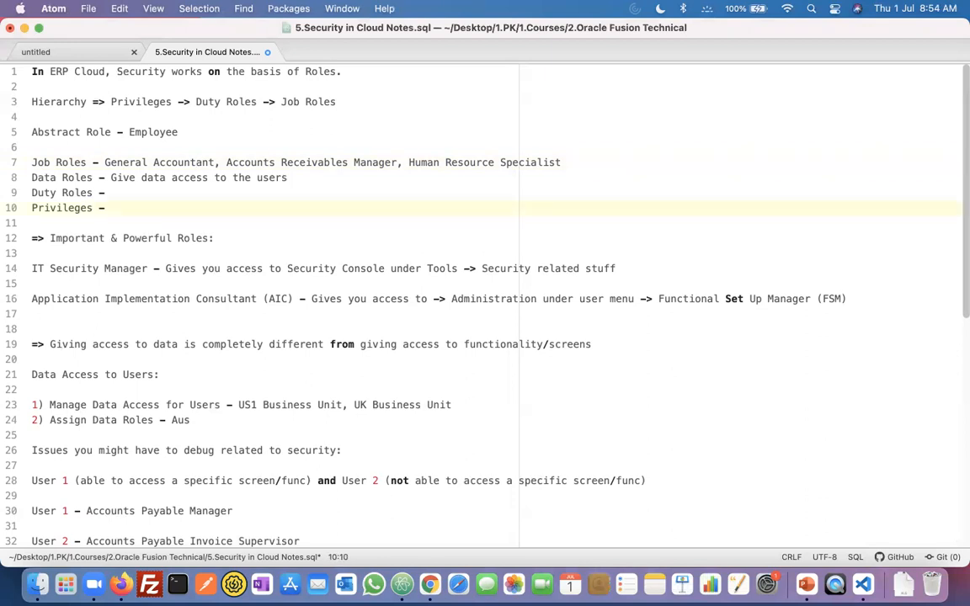
click(35, 581)
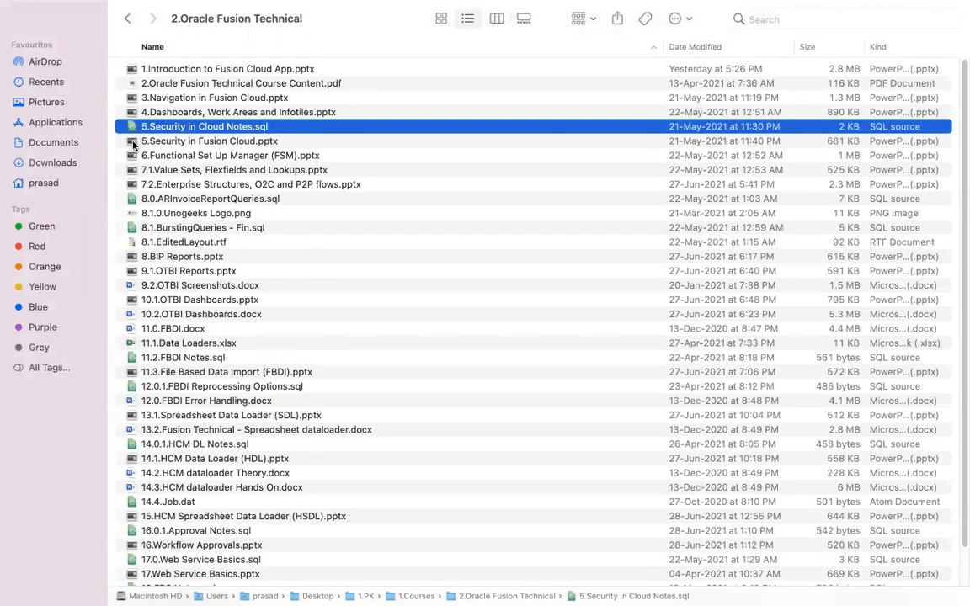
click(132, 143)
double_click(131, 143)
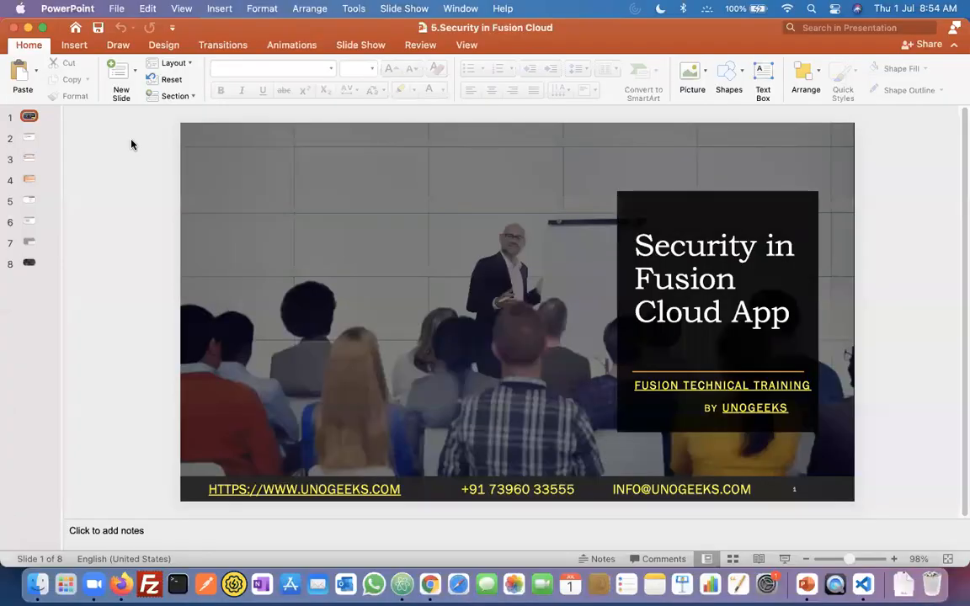
Run the presentation as a slide show and advance to the ERP Security Backbone slide
click(788, 559)
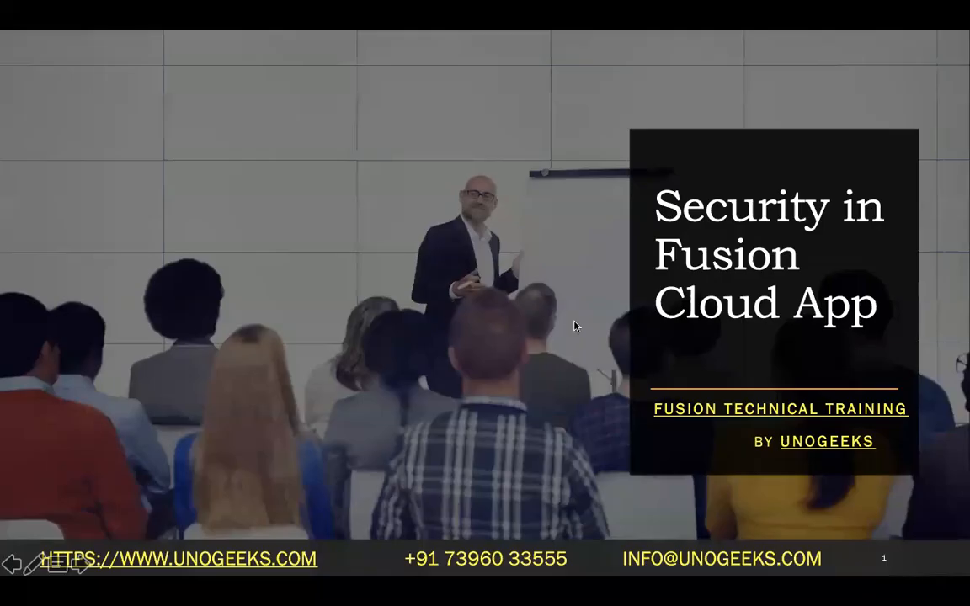
key(Right)
key(Right)
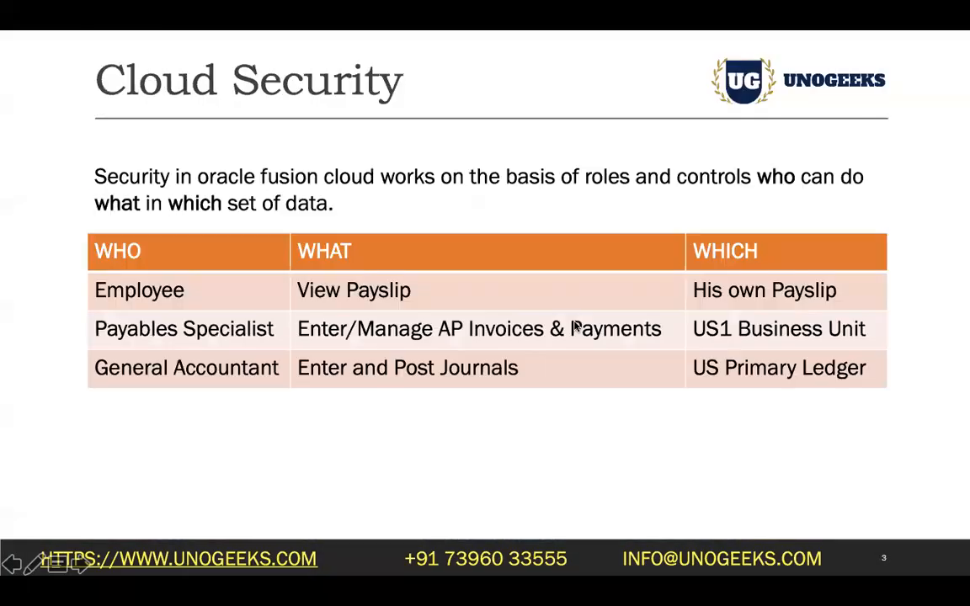
key(Right)
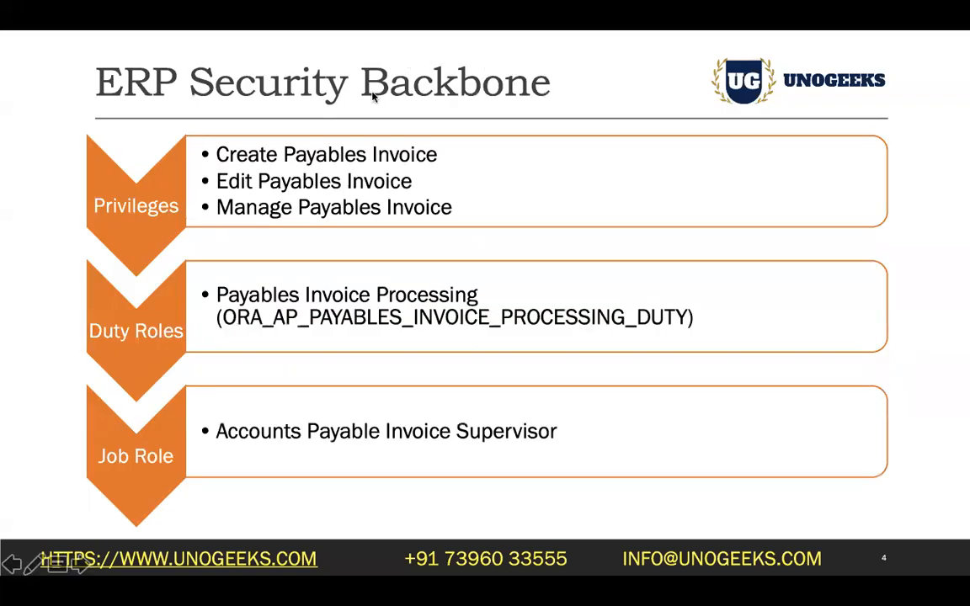